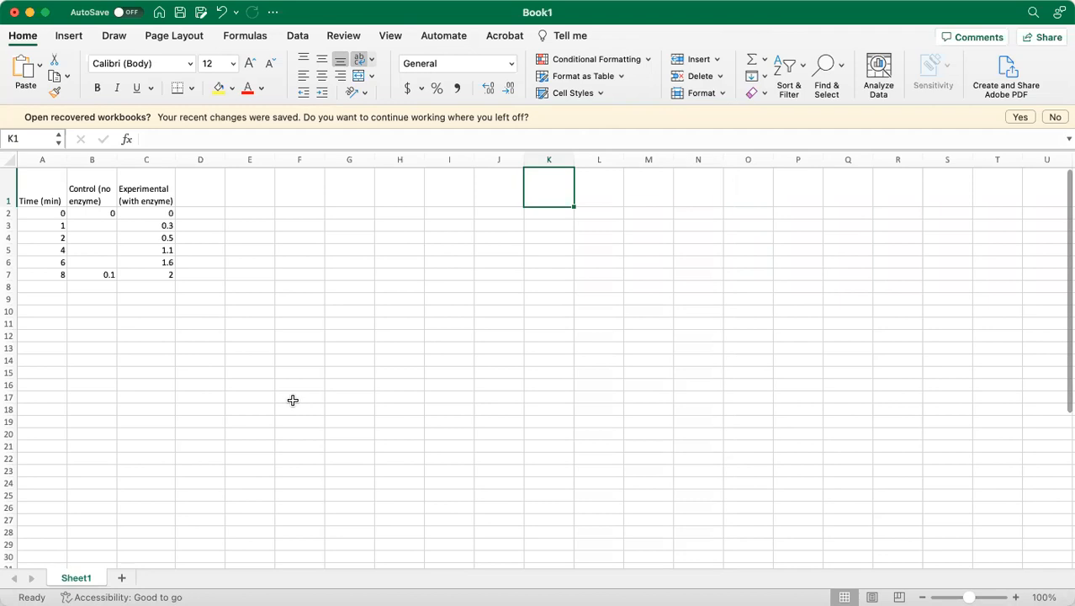
- Examine the headers and the first and last readings of the time, control and experimental columns in the data table
left_click(168, 335)
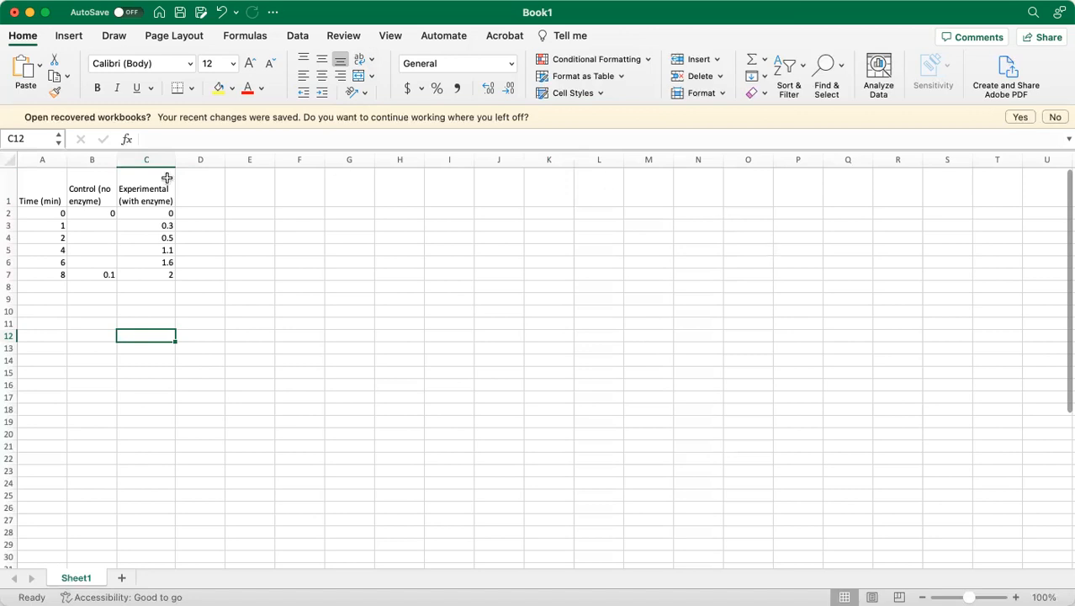
left_click(84, 274)
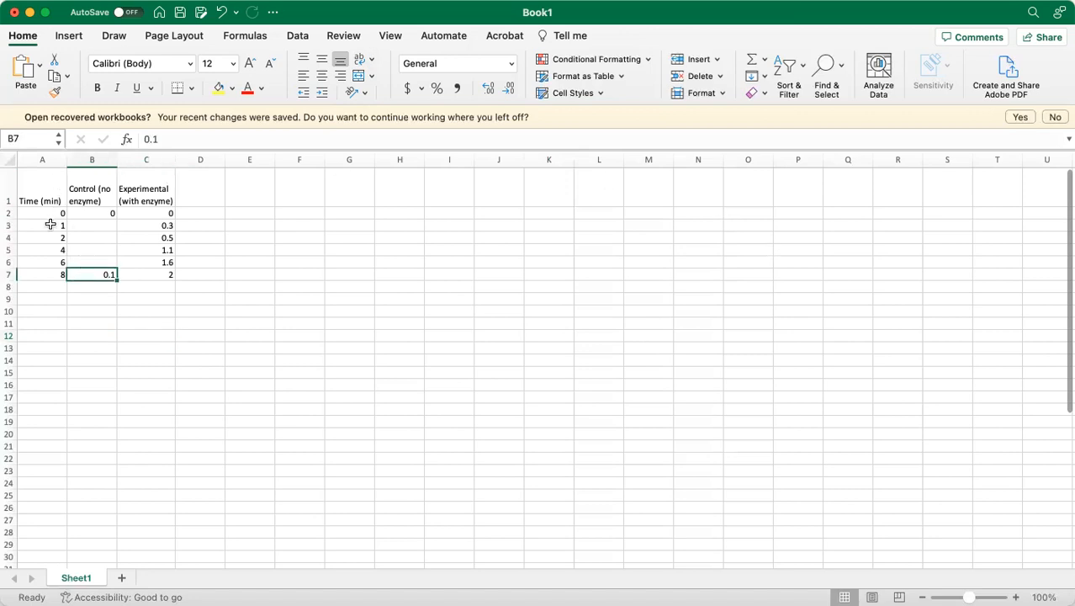
left_click(41, 199)
left_click(100, 201)
left_click(145, 201)
left_click(150, 298)
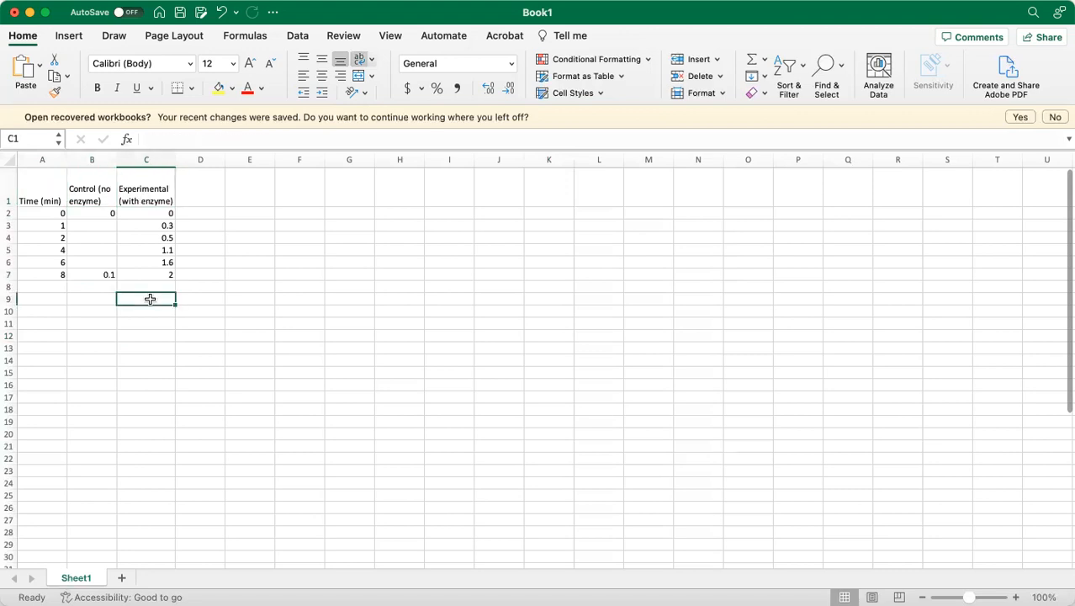
left_click(48, 214)
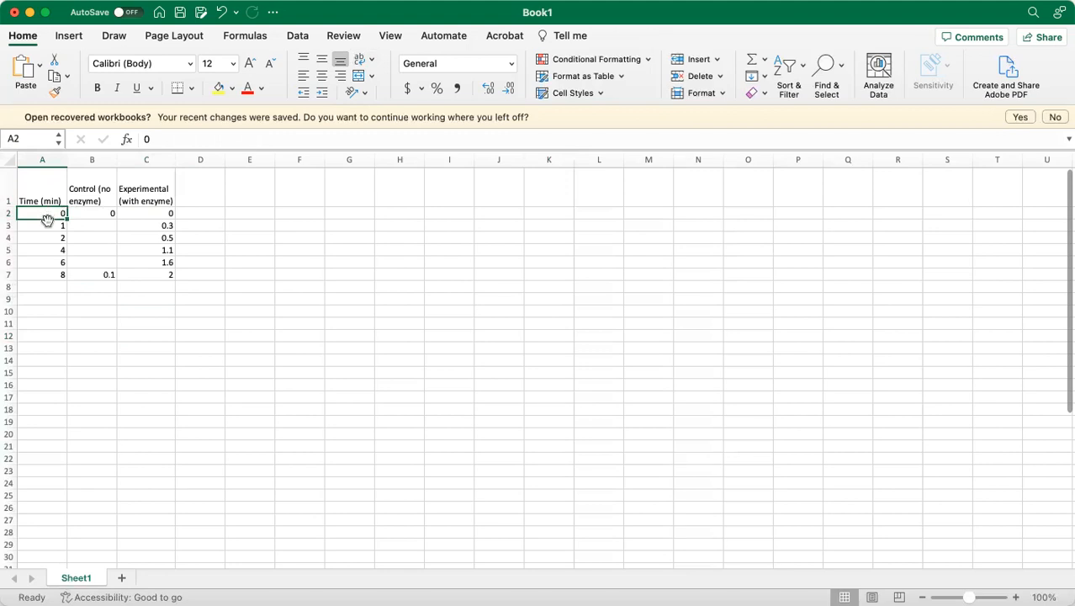
left_click(49, 275)
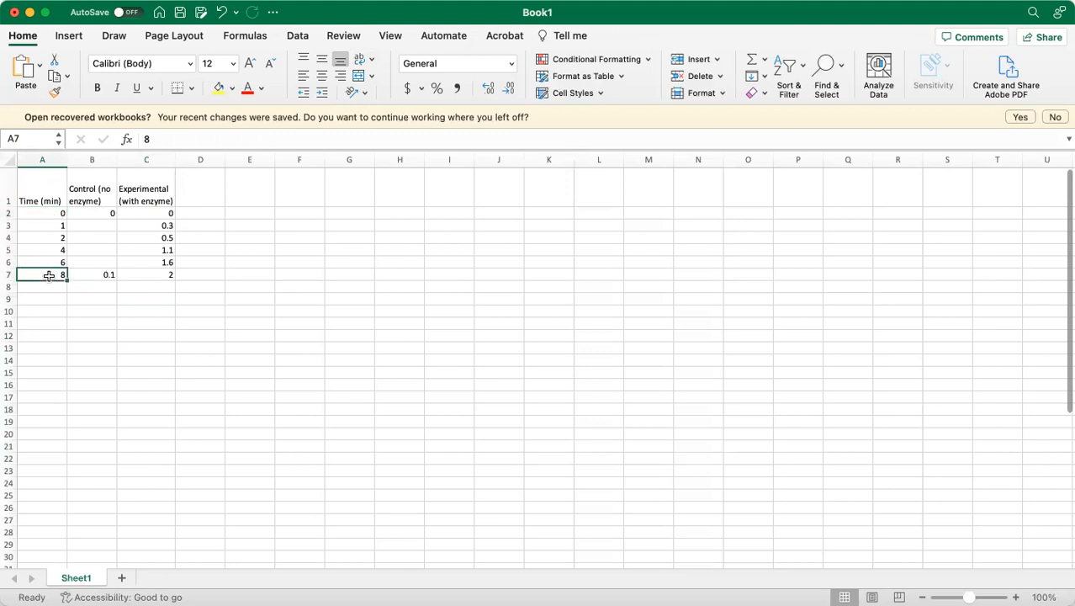
left_click(98, 214)
left_click(110, 273)
left_click(170, 215)
left_click(169, 275)
type("2")
left_click(199, 312)
left_click_drag(45, 210, 149, 272)
left_click(155, 297)
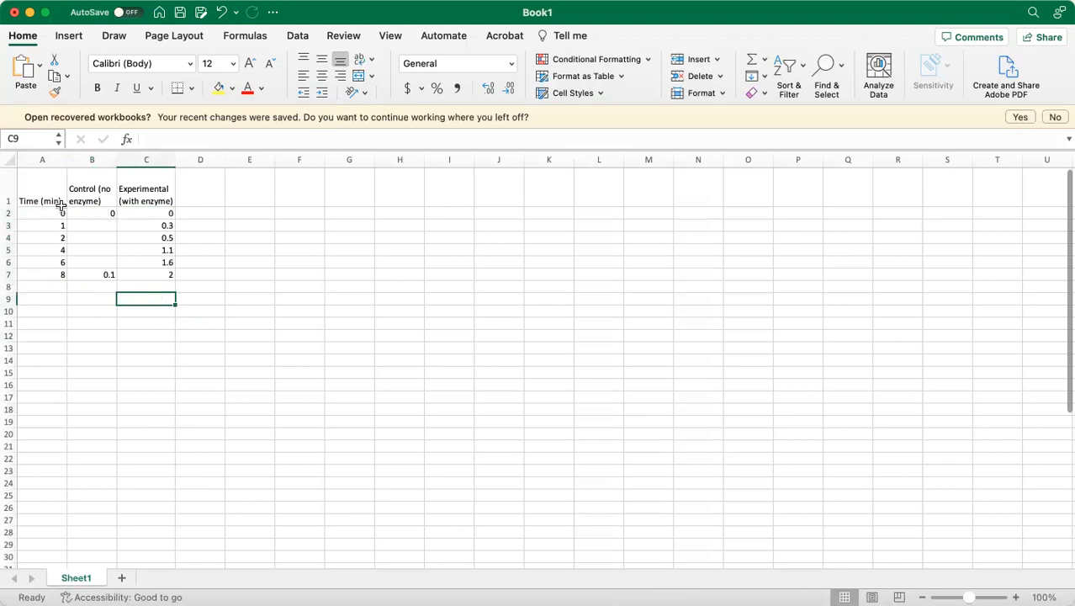
- Insert a scatter chart with smooth lines and markers from A1:C7 and move it closer to the data table
left_click_drag(36, 186, 134, 274)
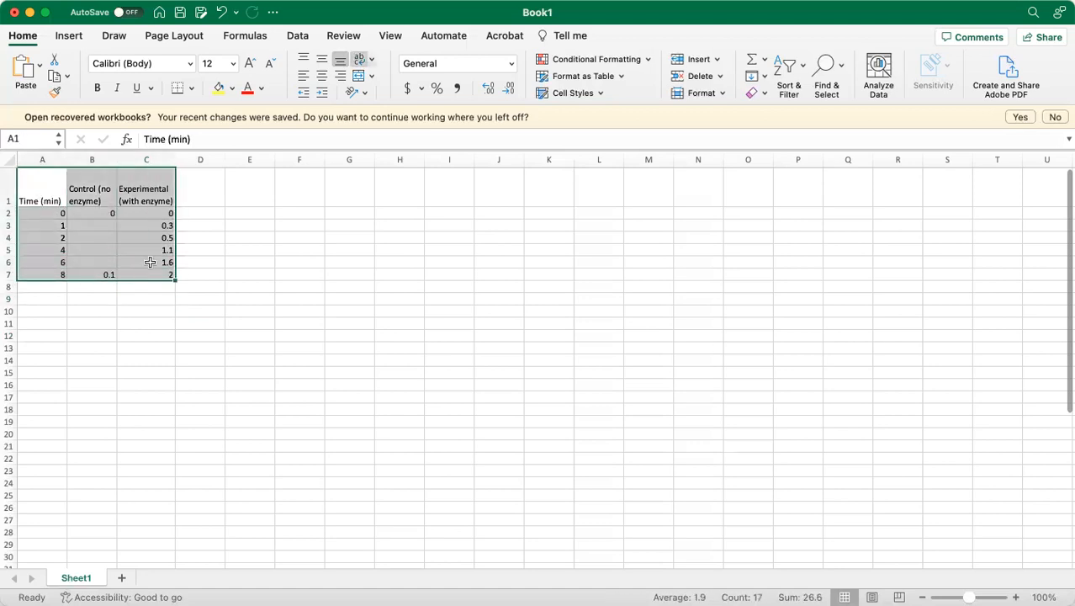
left_click(70, 37)
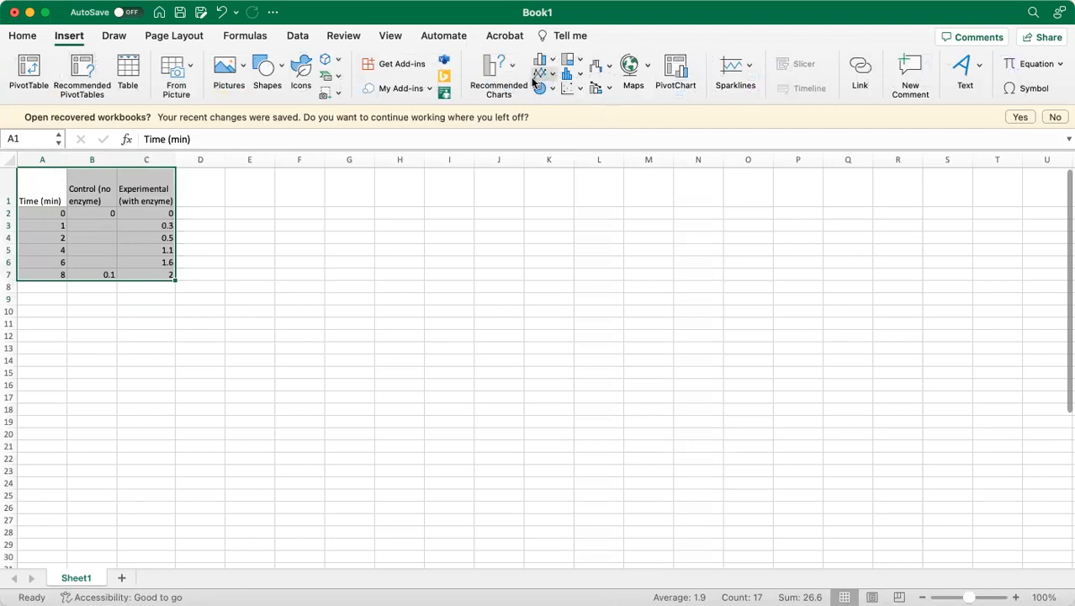
left_click(581, 87)
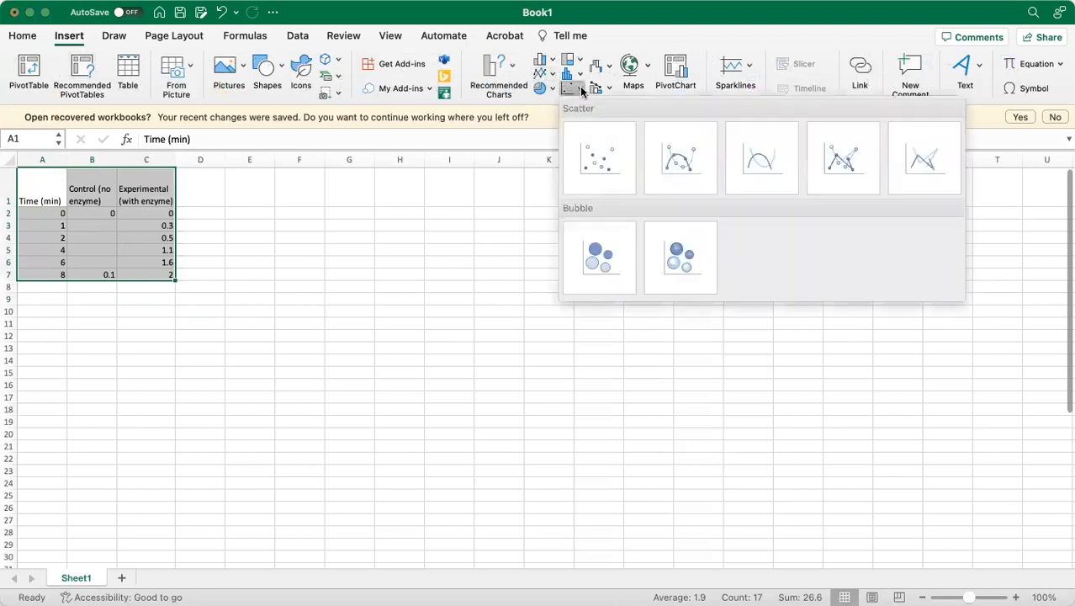
left_click(676, 164)
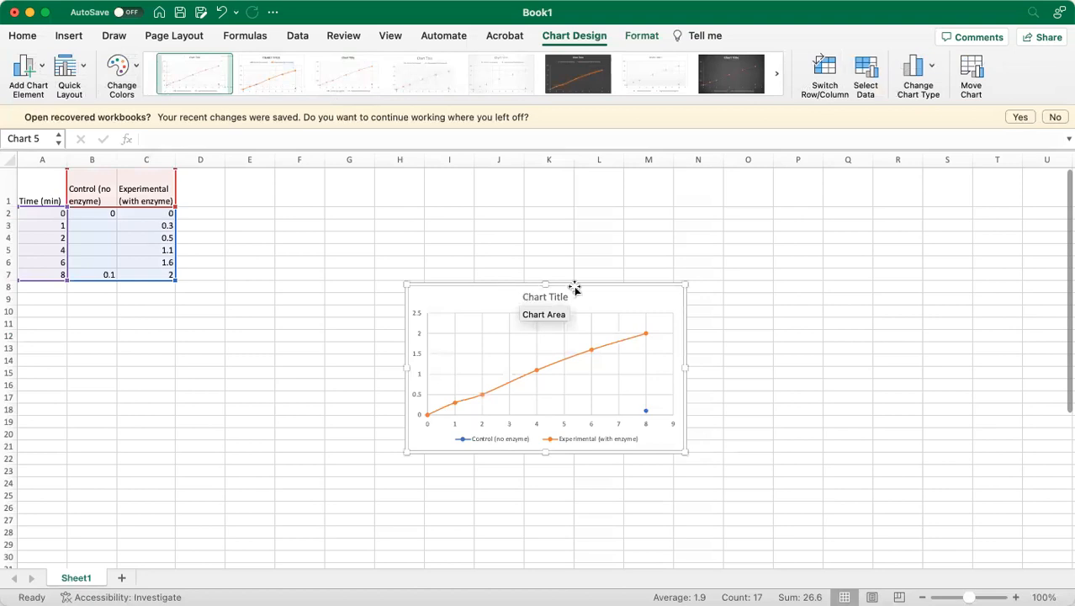
left_click_drag(605, 293, 500, 216)
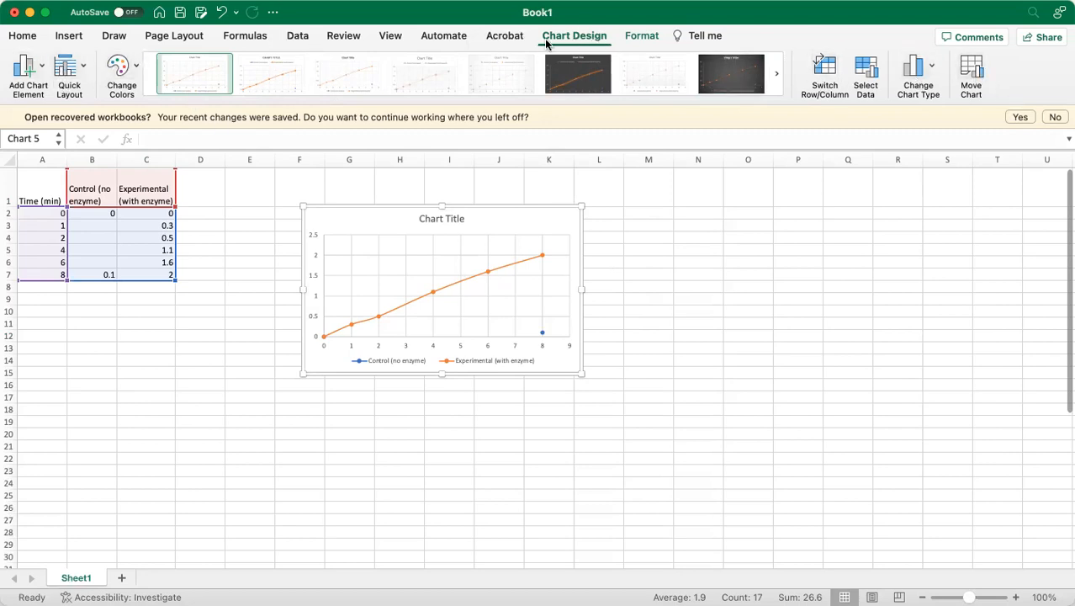
left_click(639, 36)
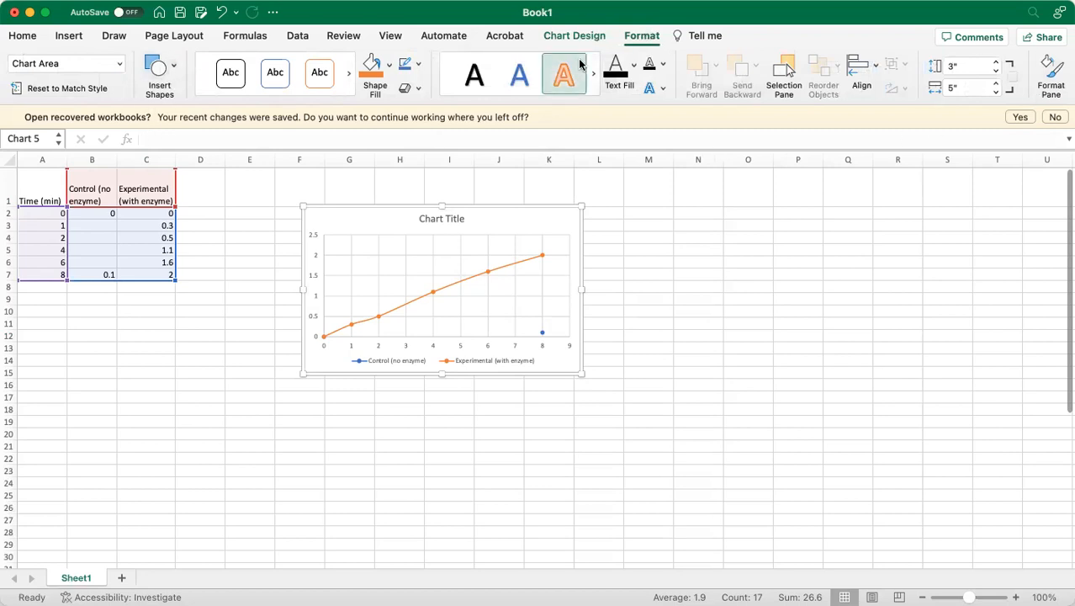
right_click(554, 352)
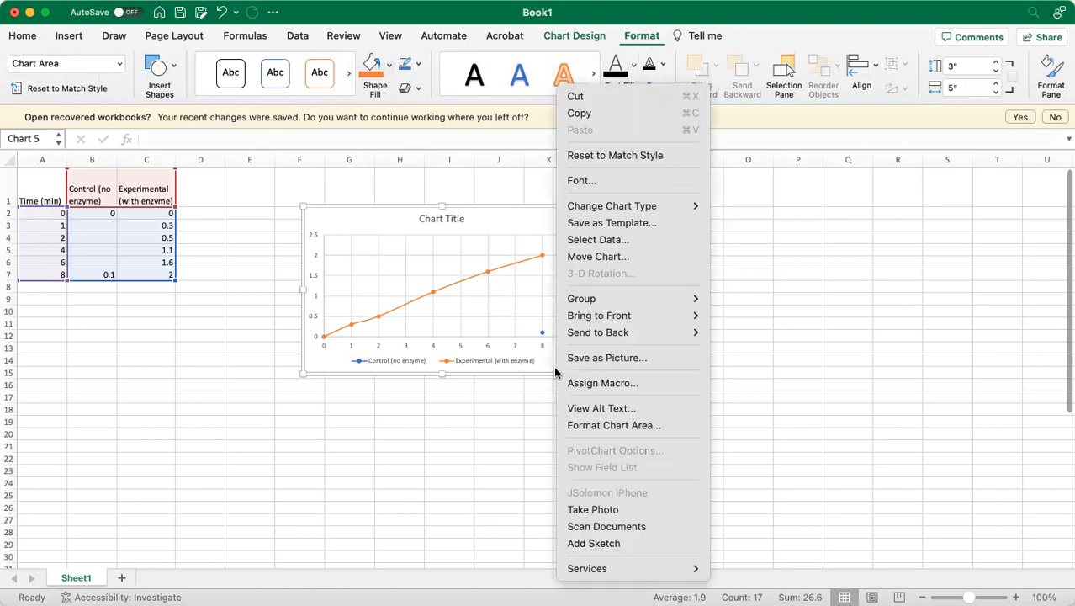
left_click(546, 364)
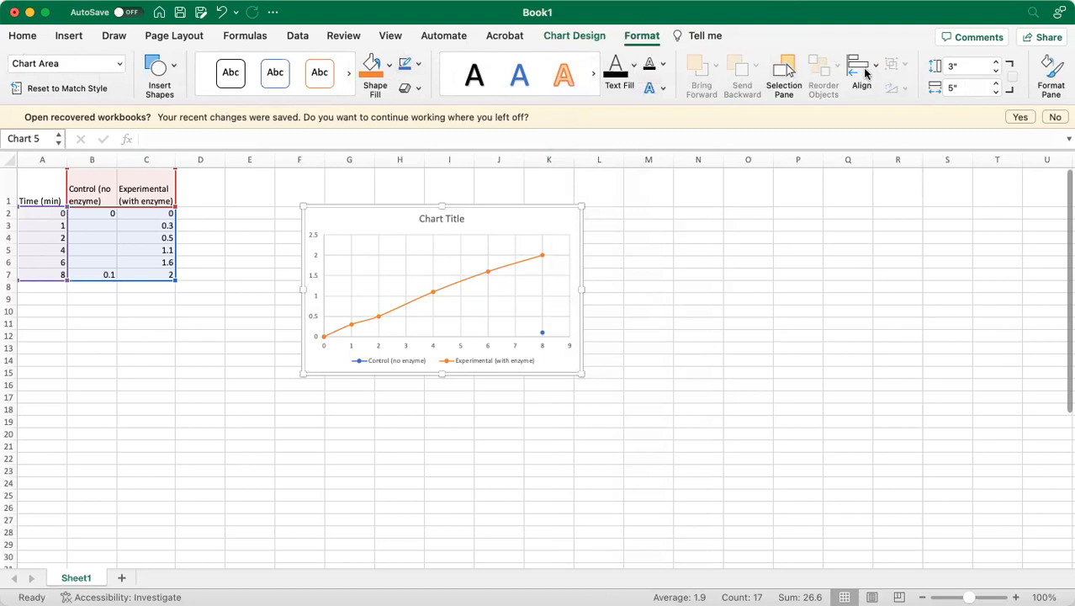
left_click(575, 37)
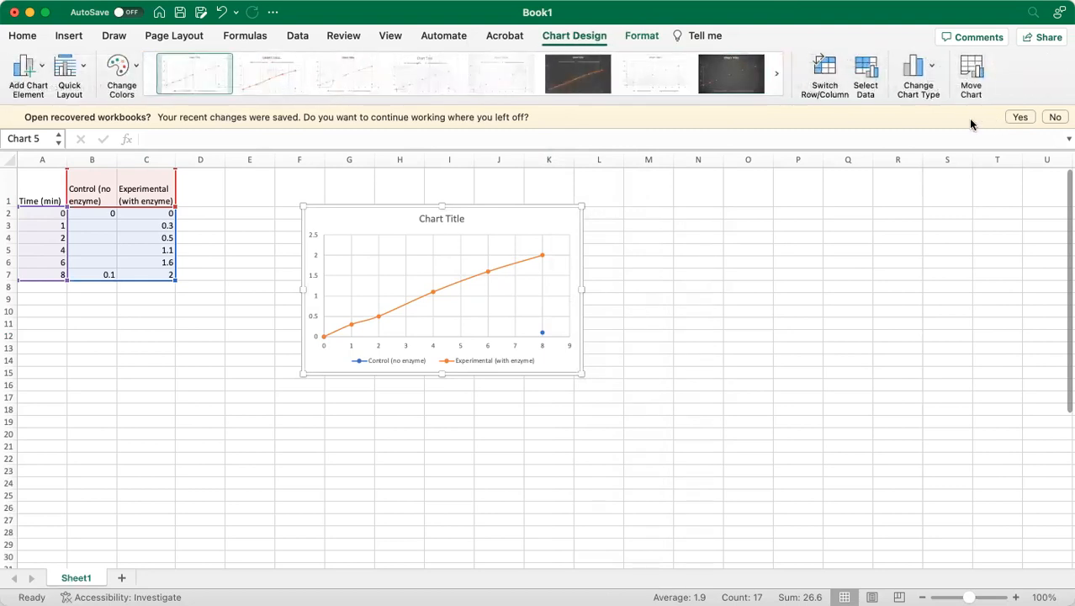
left_click(930, 67)
left_click(929, 68)
- Add a primary horizontal axis title to the chart reading "Time (min)"
left_click(41, 63)
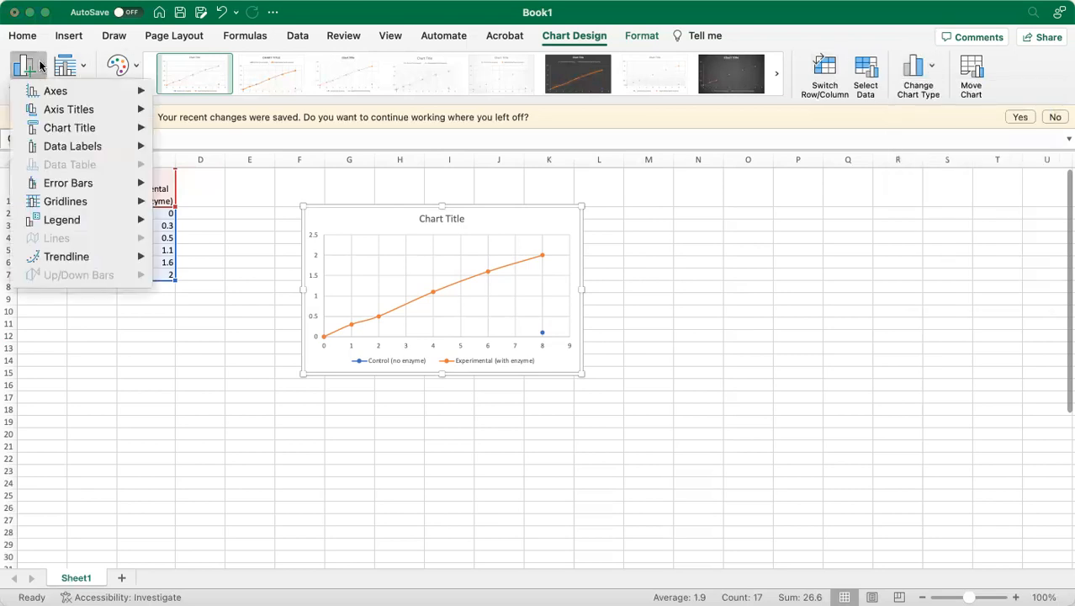
mouse_move(42, 110)
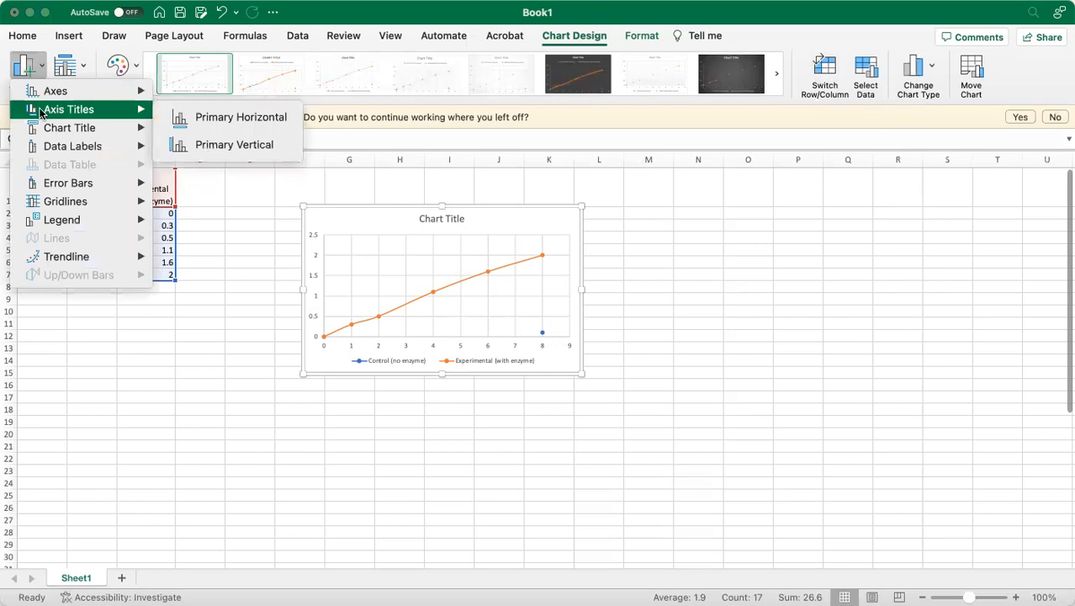
left_click(202, 123)
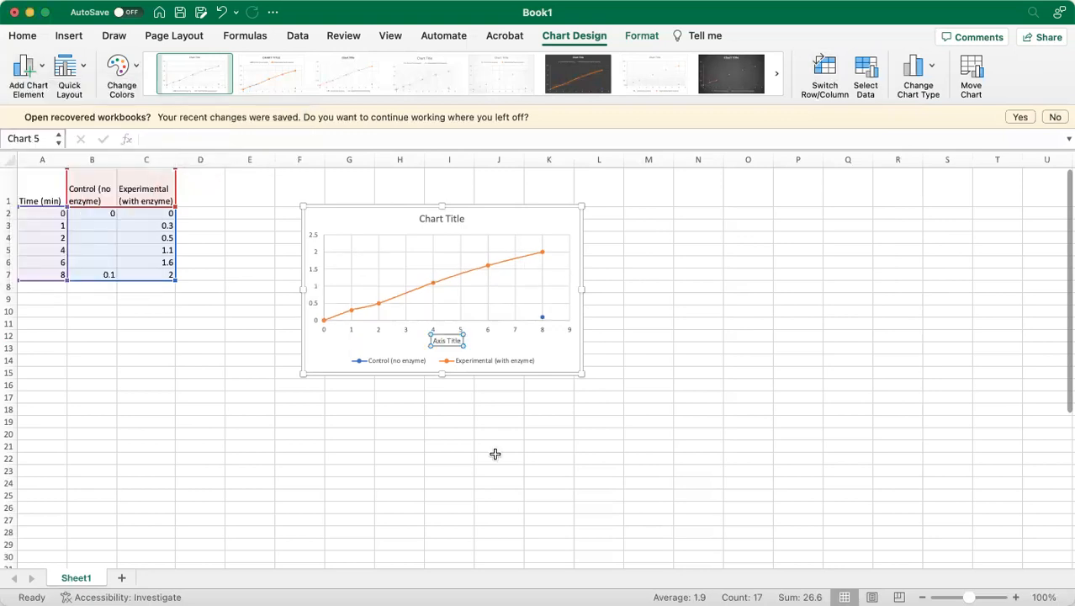
type("Time (min)")
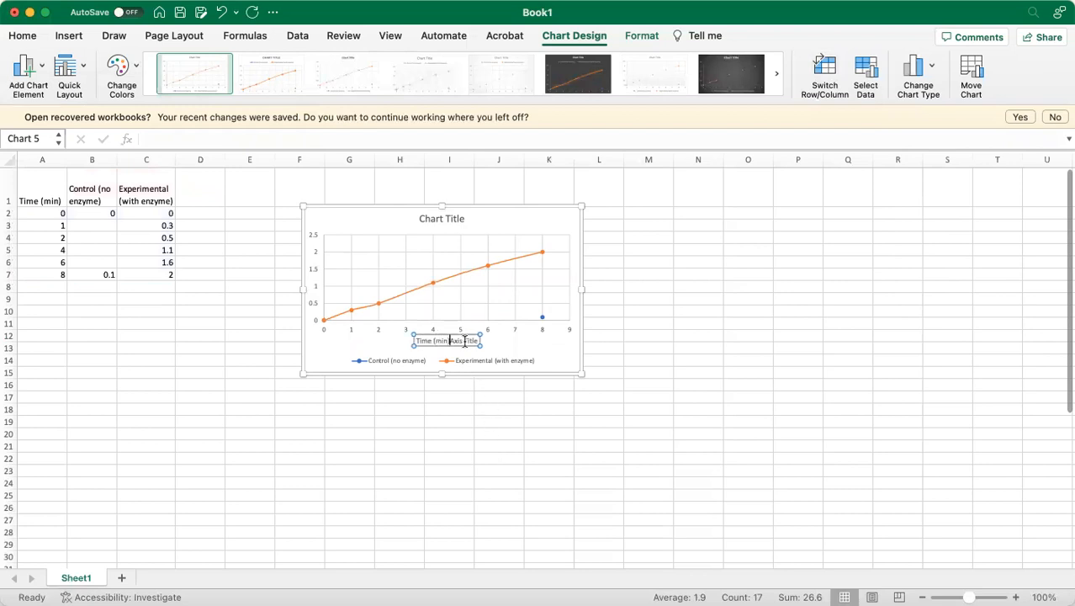
key("BackSpace")
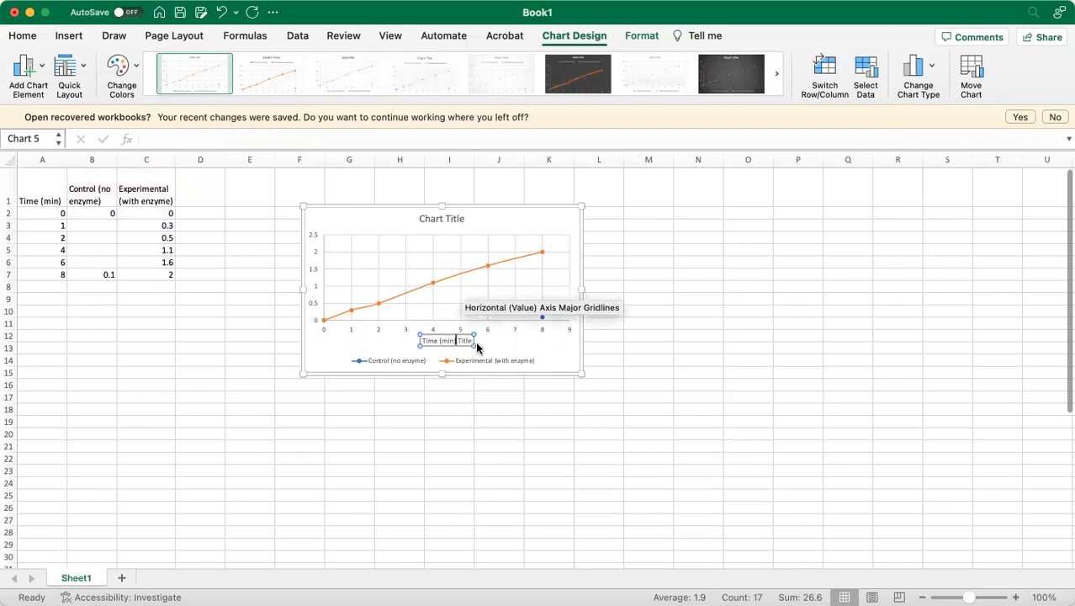
key("BackSpace")
key("BackSpace")
key("BackSpace")
key("BackSpace")
key("BackSpace")
key("BackSpace")
left_click(562, 358)
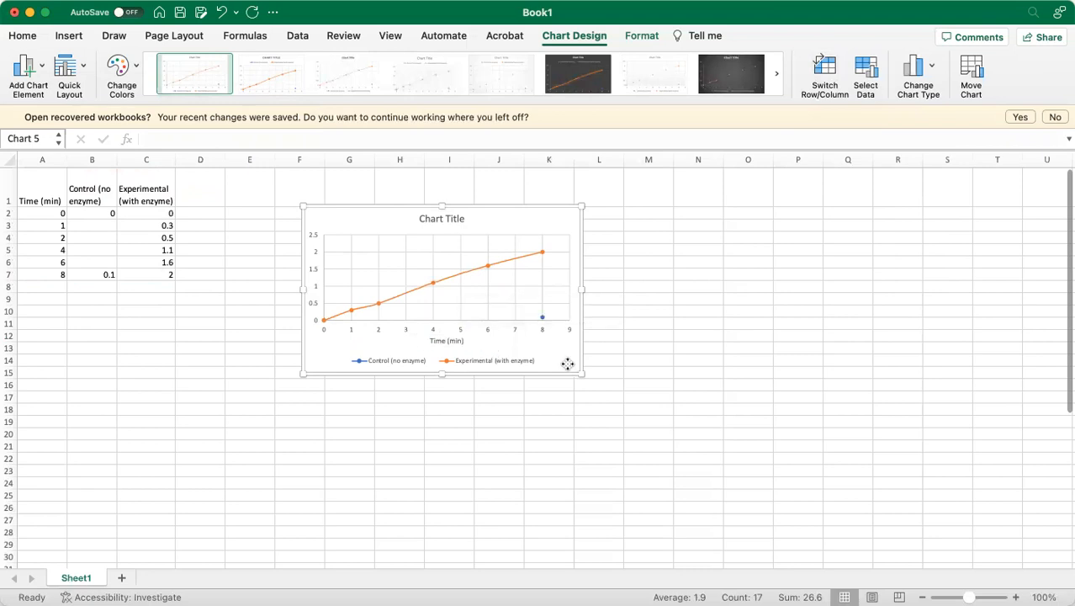
- Add a primary vertical axis title to the chart reading "Absorbance at 410 nm"
left_click(28, 66)
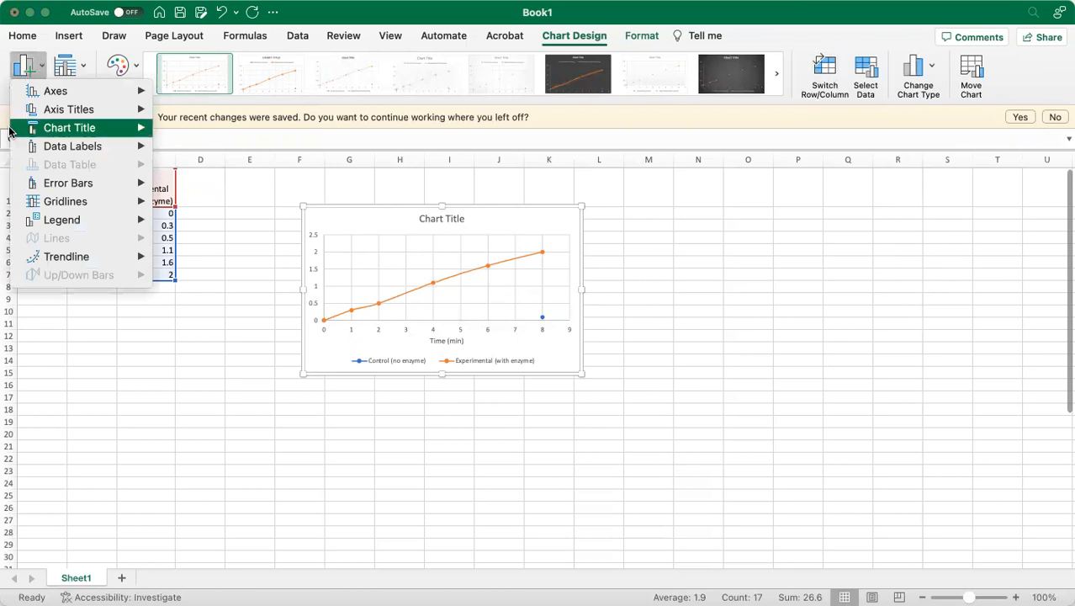
mouse_move(74, 112)
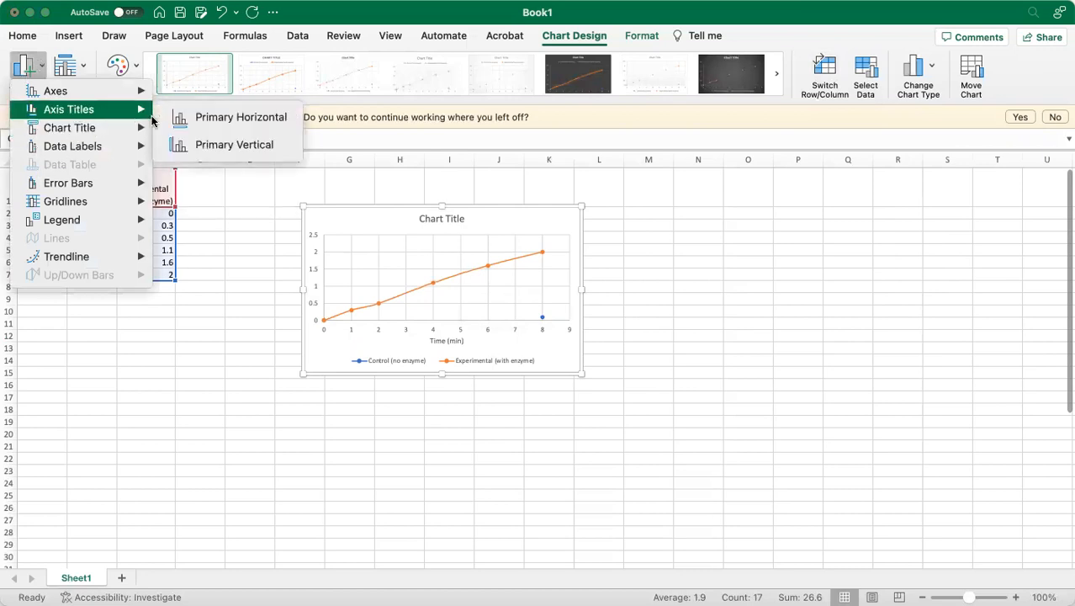
left_click(202, 145)
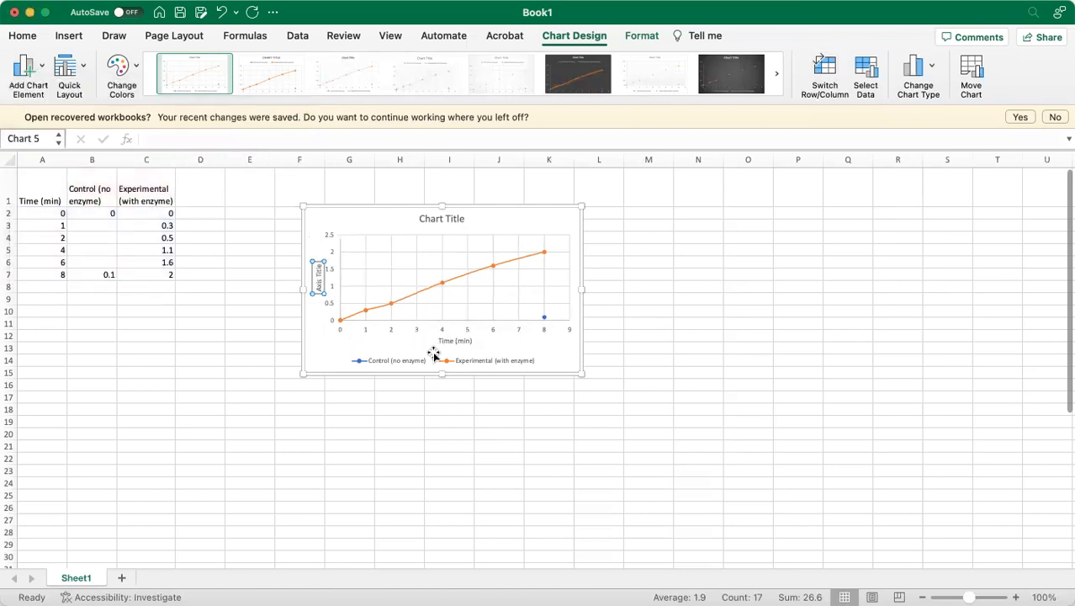
triple_click(315, 277)
type("Absorbance at 410 nm")
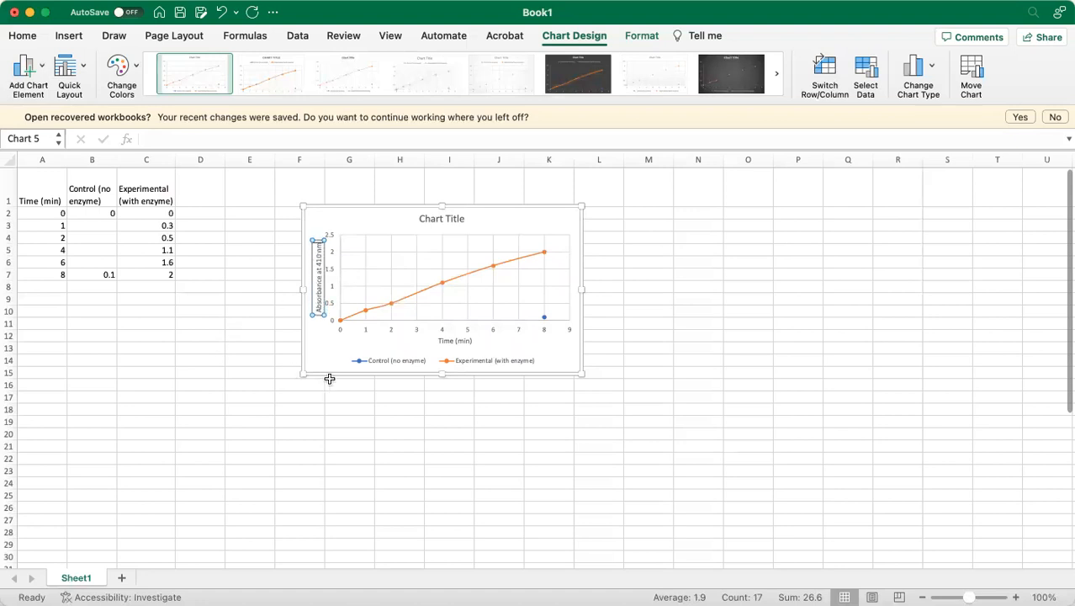
left_click(345, 445)
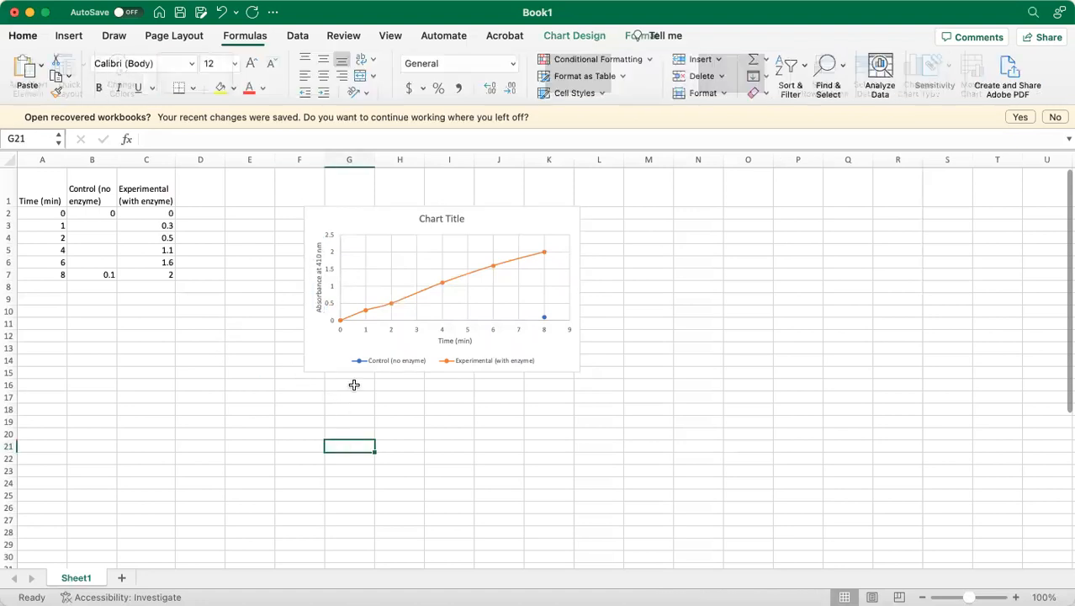
left_click(331, 349)
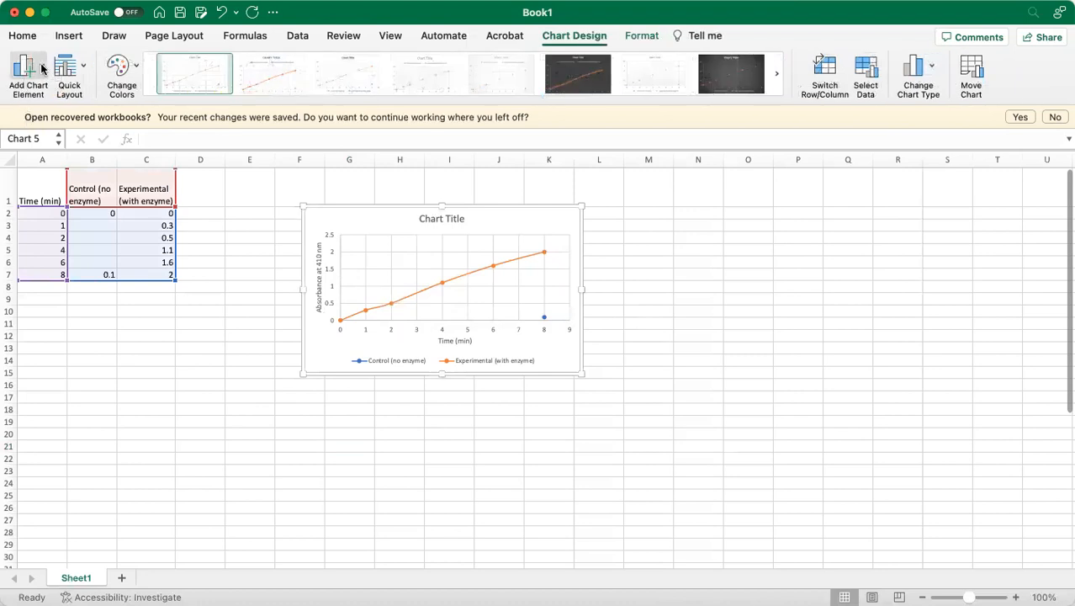
left_click(26, 76)
mouse_move(67, 257)
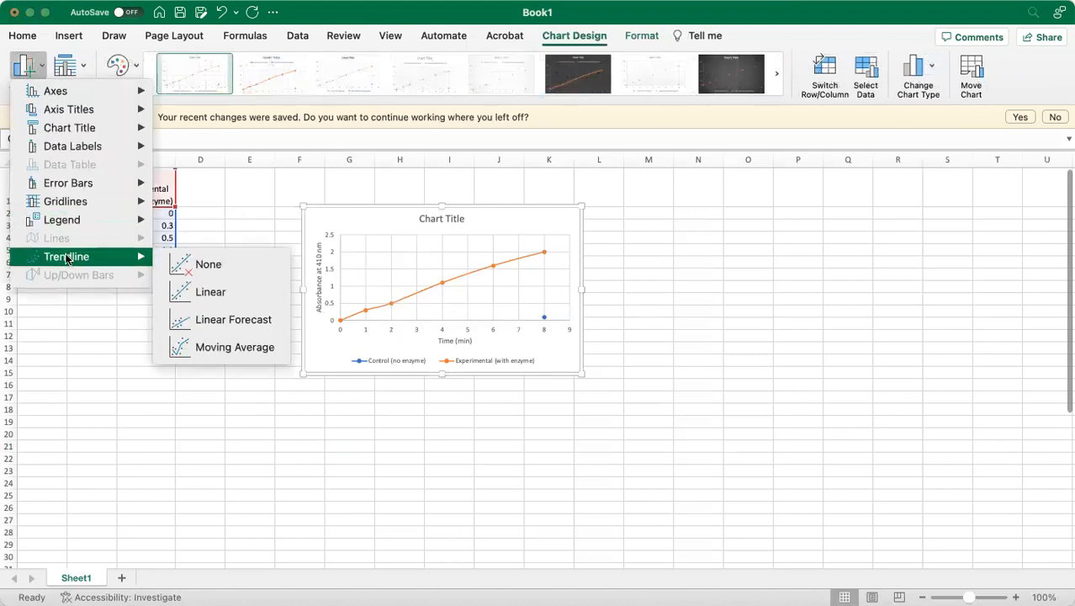
mouse_move(79, 223)
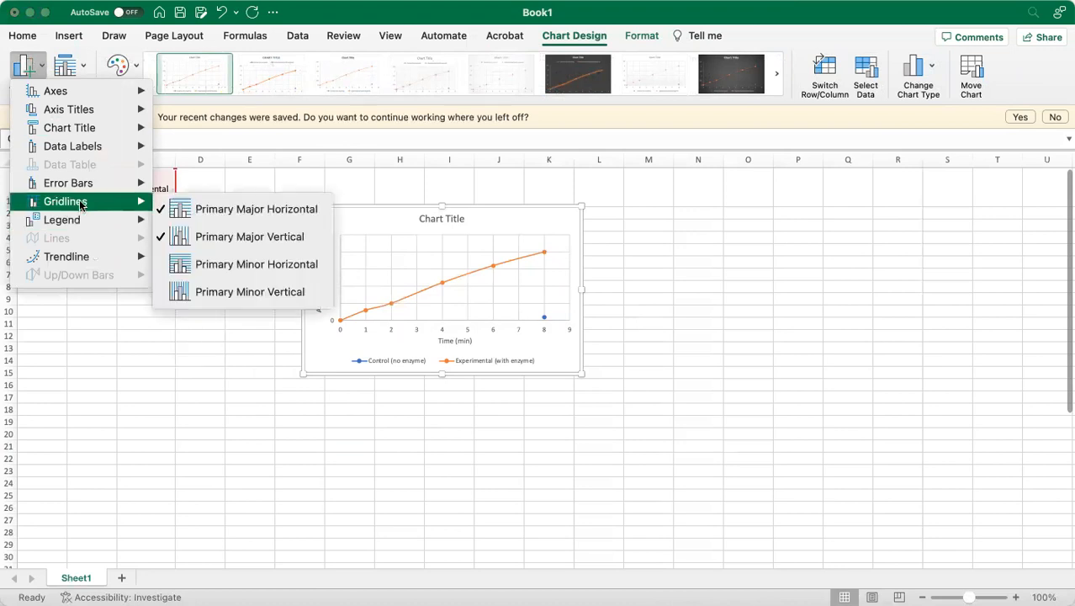
mouse_move(105, 139)
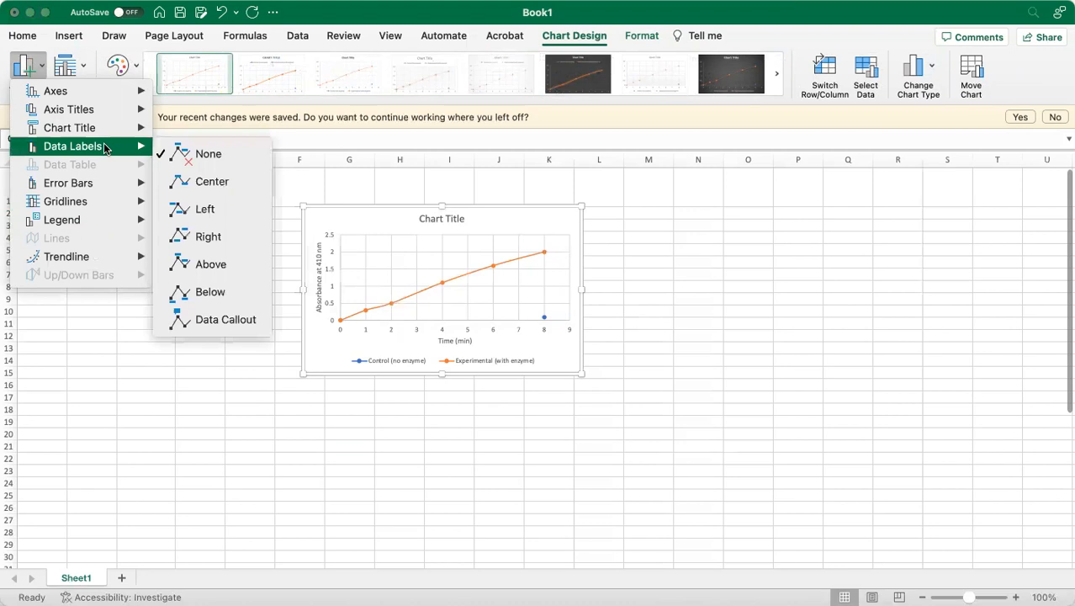
left_click(546, 350)
- Examine the effects, line and smoothing options in the data series formatting of the control series
left_click(544, 318)
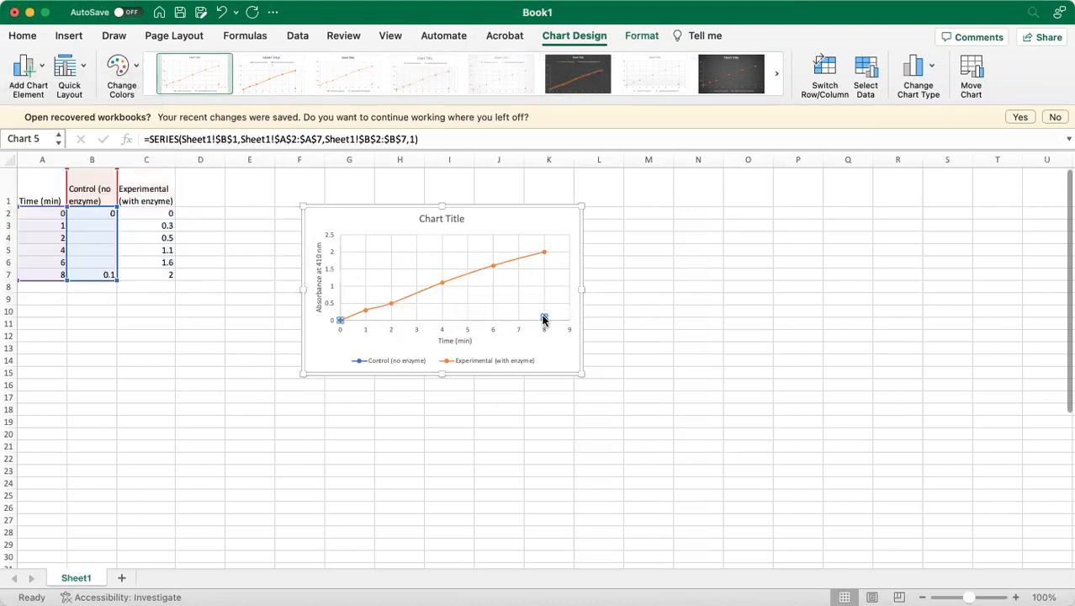
right_click(544, 318)
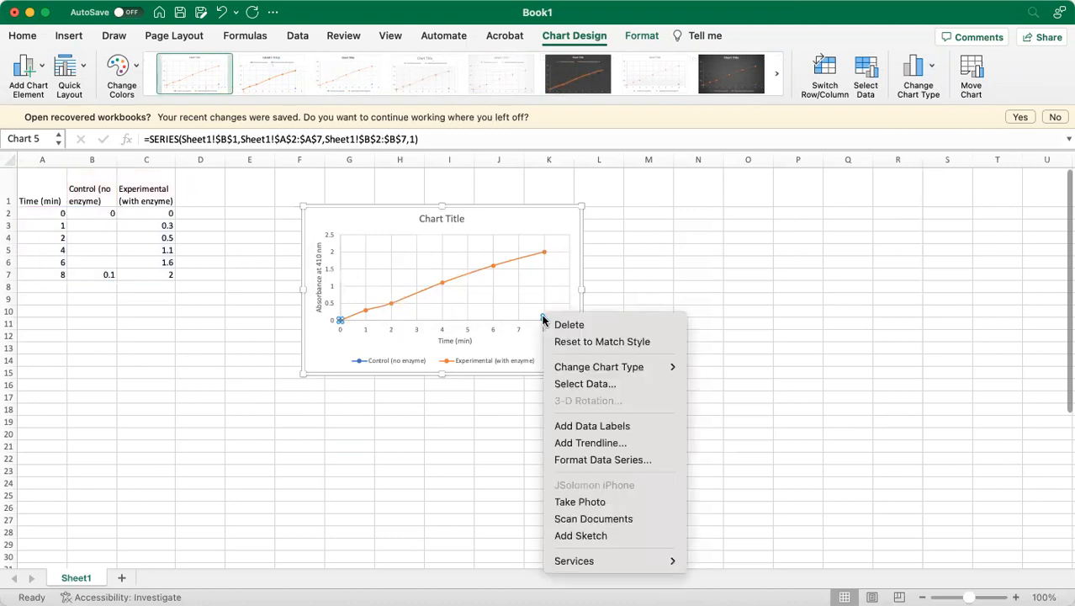
left_click(578, 464)
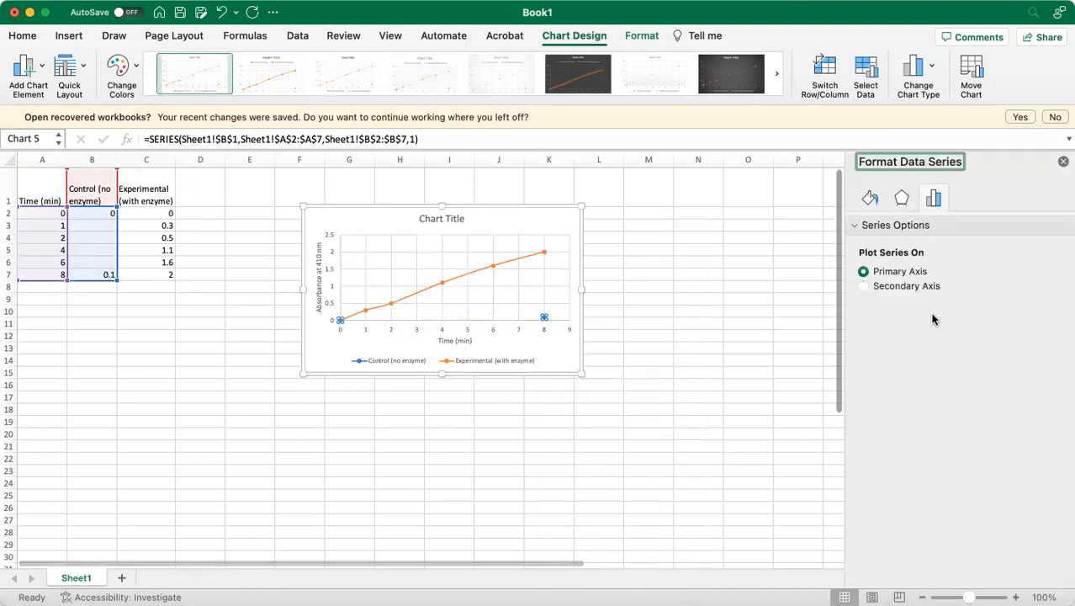
left_click(902, 198)
left_click(870, 199)
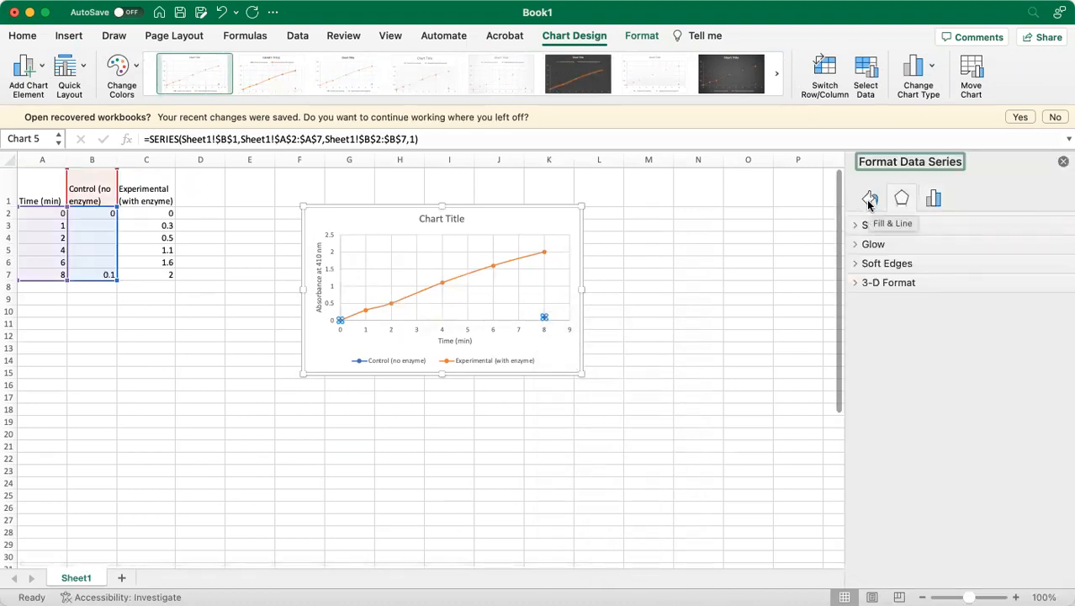
scroll(974, 319, "down", 2)
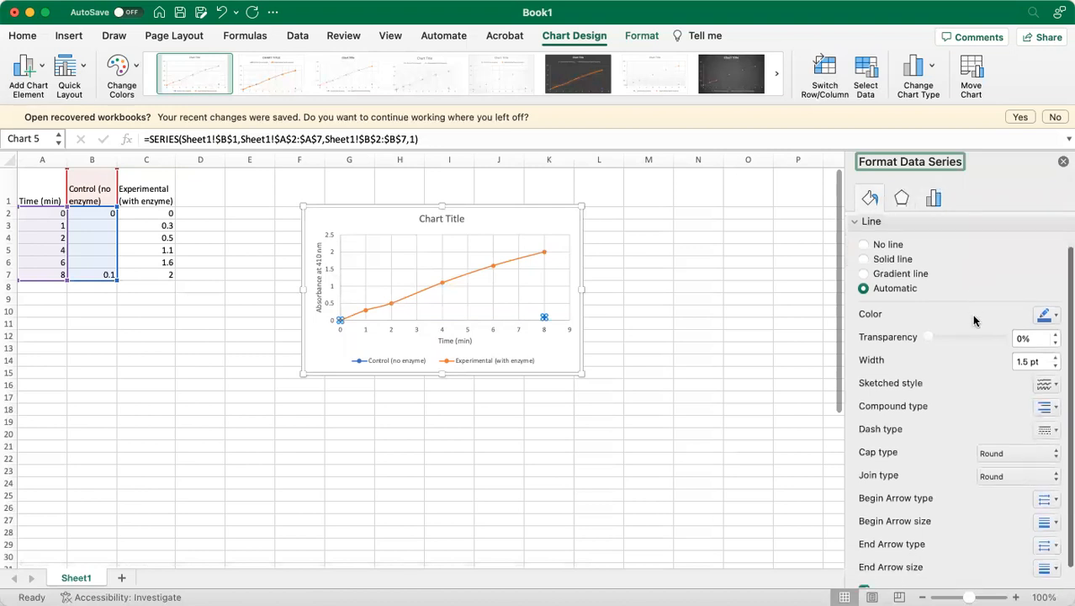
left_click(863, 260)
left_click(863, 289)
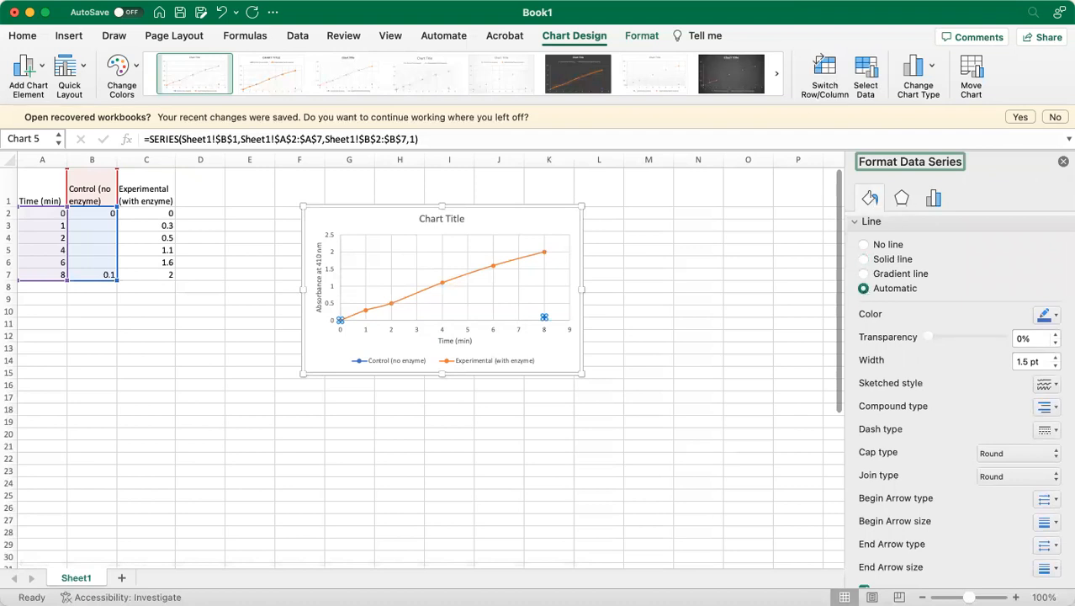
scroll(920, 396, "down", 3)
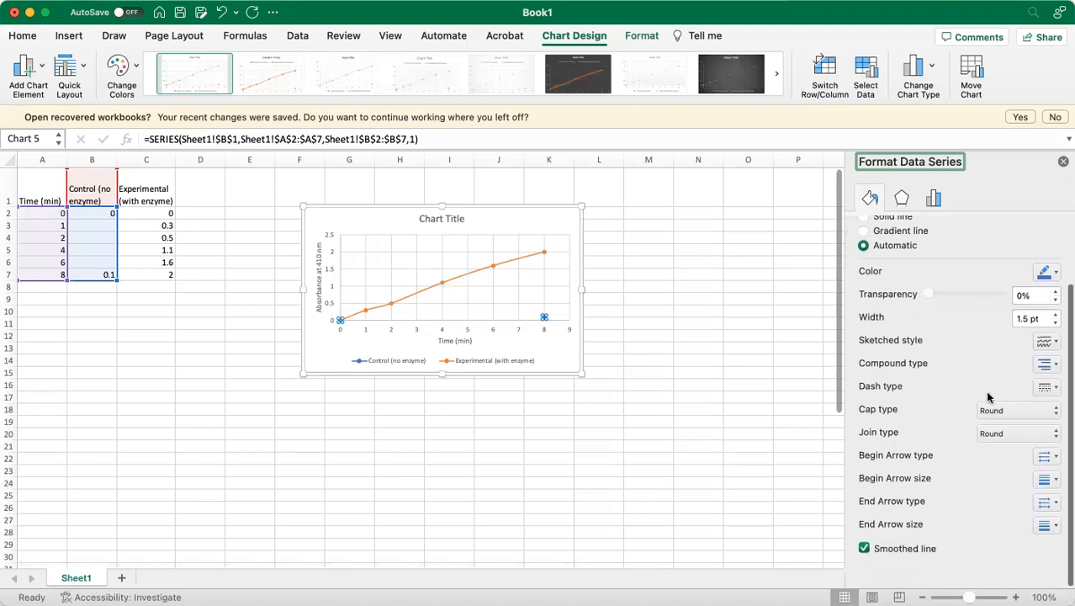
scroll(920, 397, "up", 5)
left_click(1063, 160)
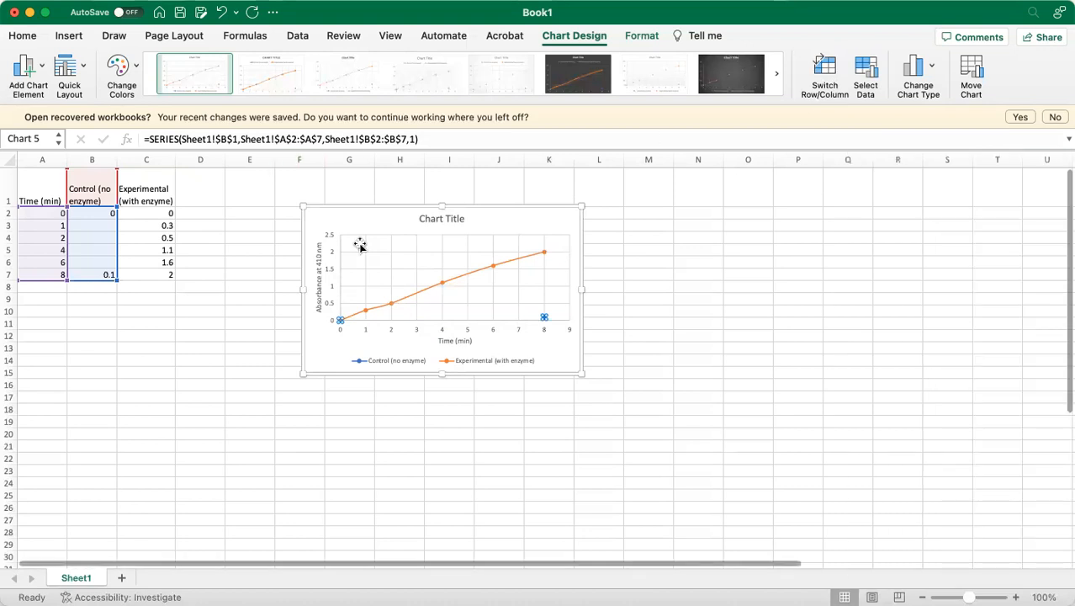
left_click(41, 67)
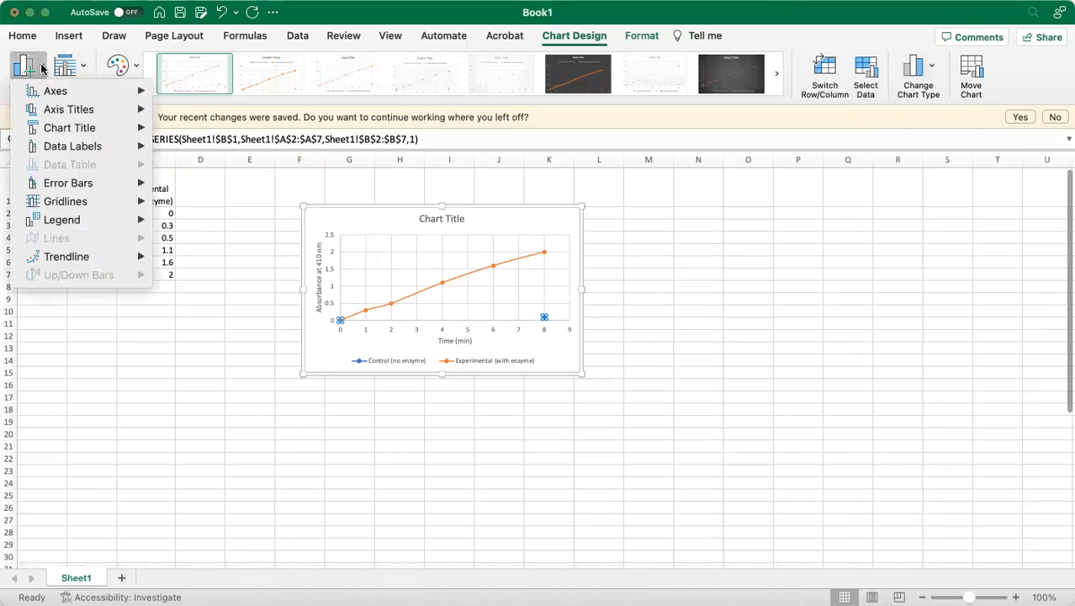
mouse_move(64, 266)
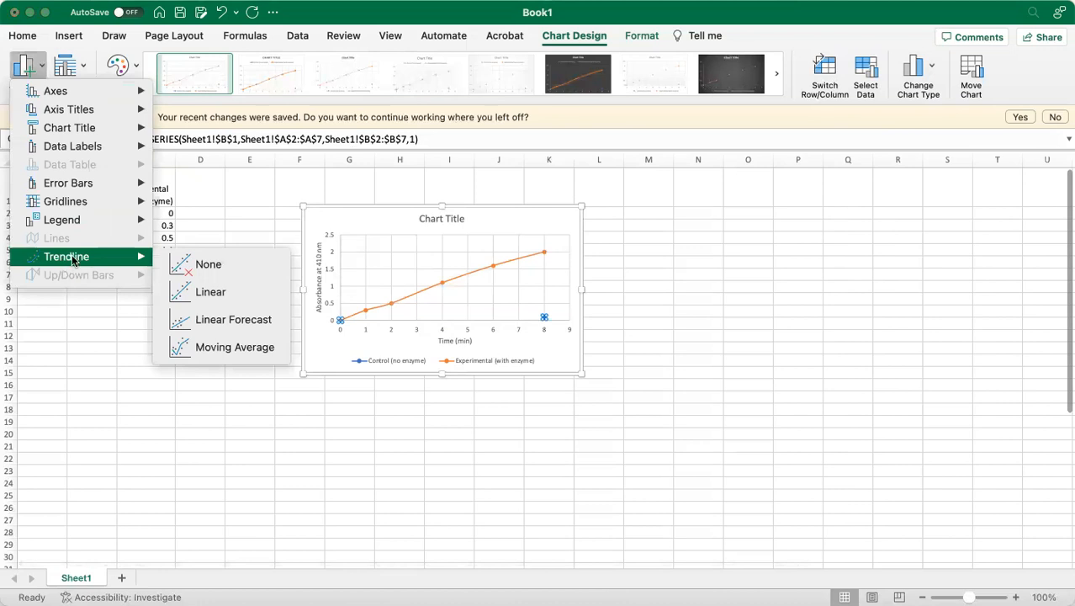
mouse_move(113, 147)
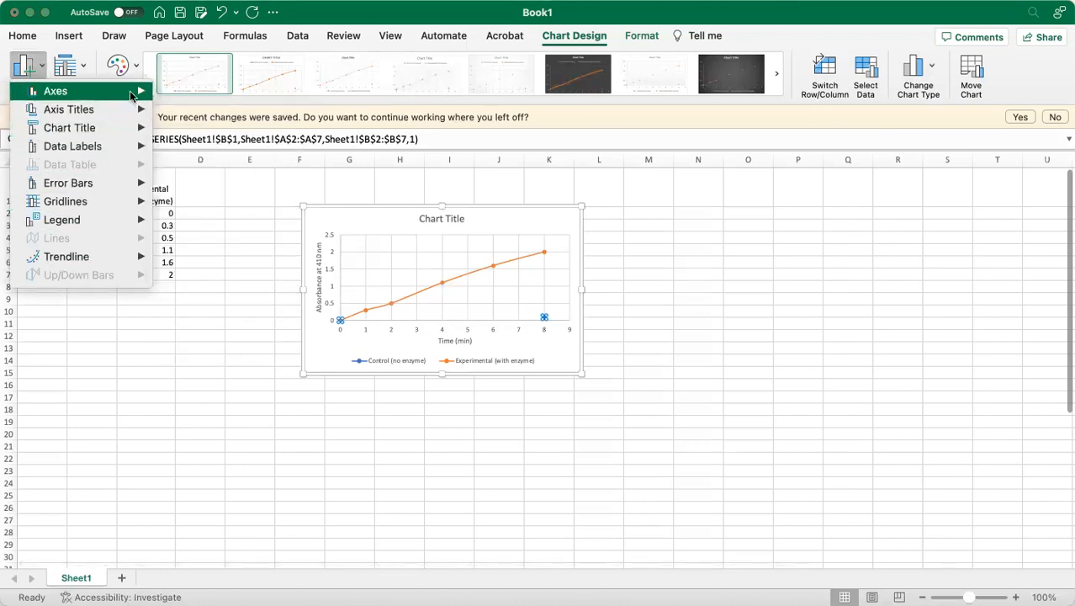
left_click(86, 65)
left_click(84, 67)
left_click(84, 67)
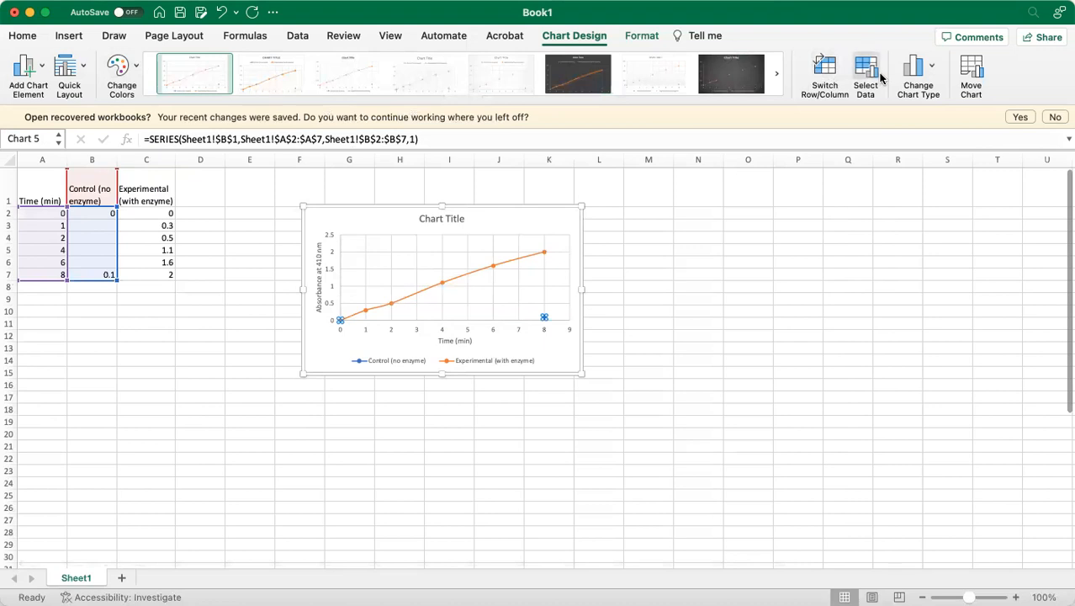
left_click(933, 69)
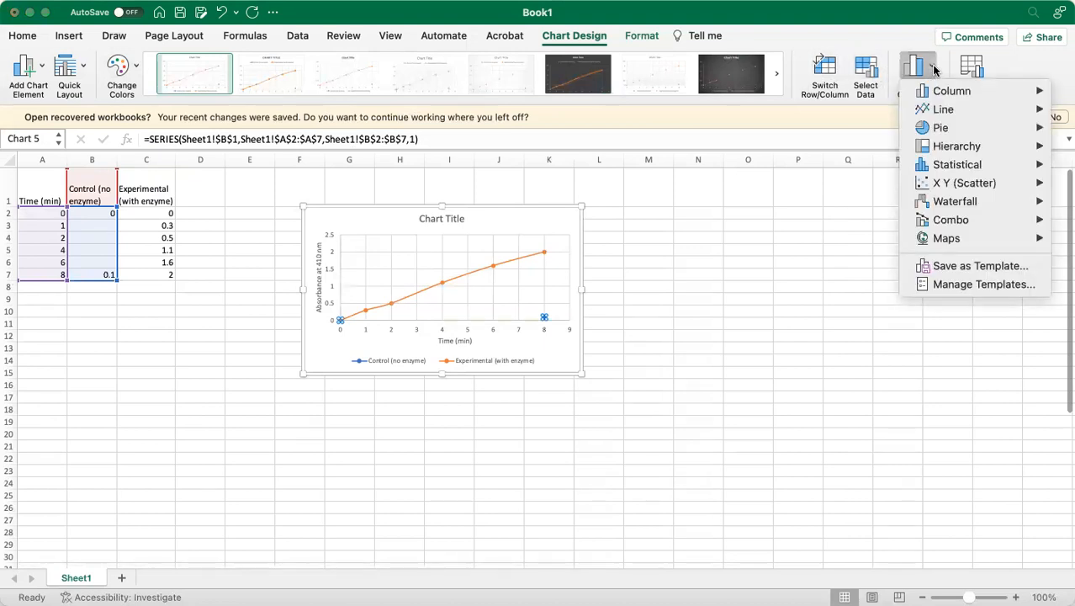
left_click(544, 367)
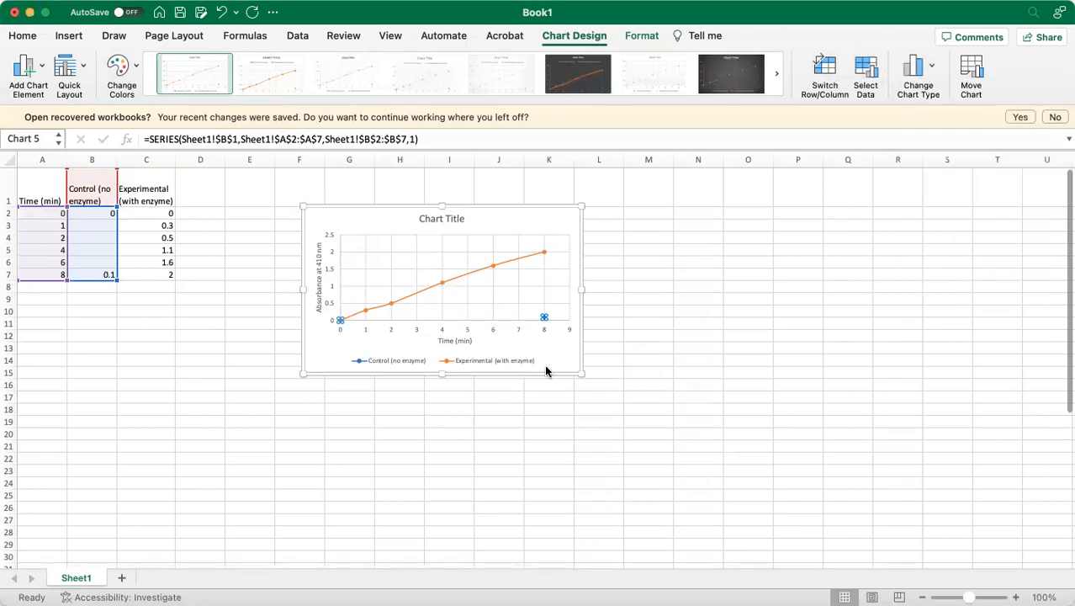
right_click(399, 363)
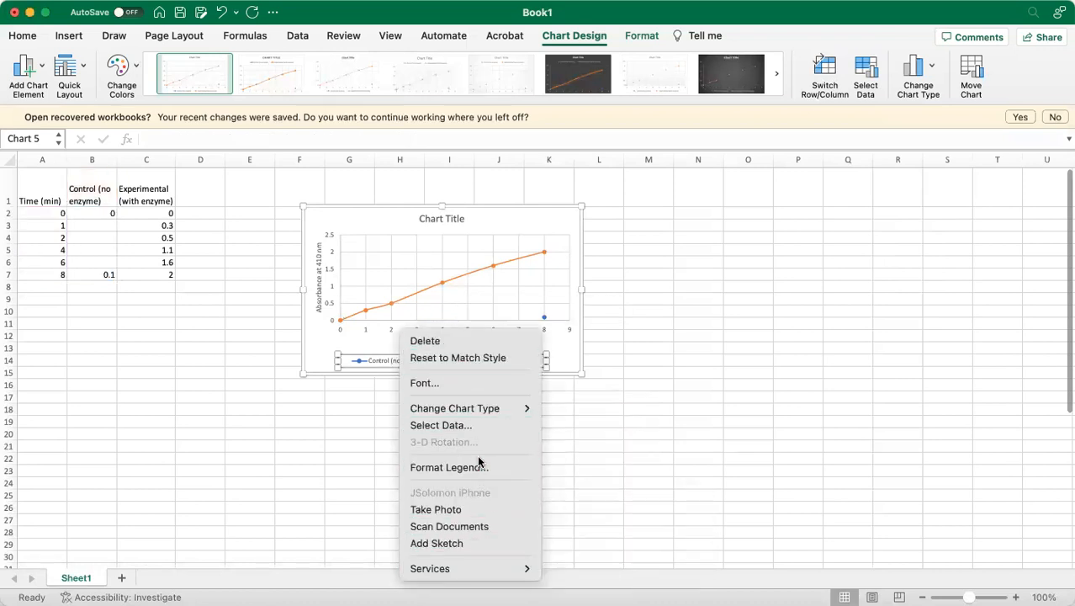
left_click(313, 345)
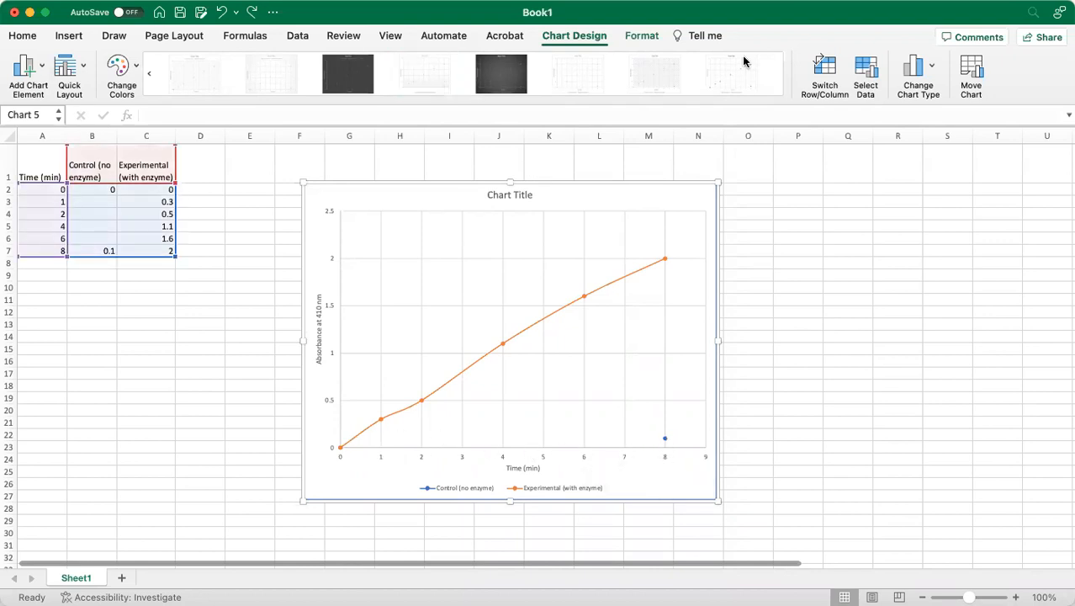
- Try changing the chart type to scatter with straight lines and markers
left_click(932, 76)
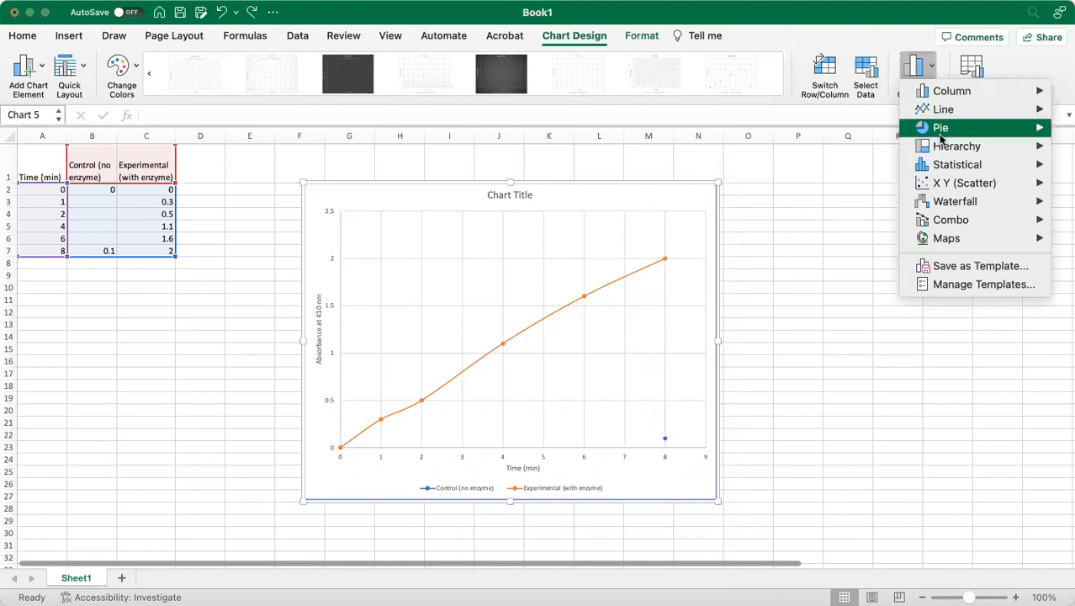
mouse_move(934, 185)
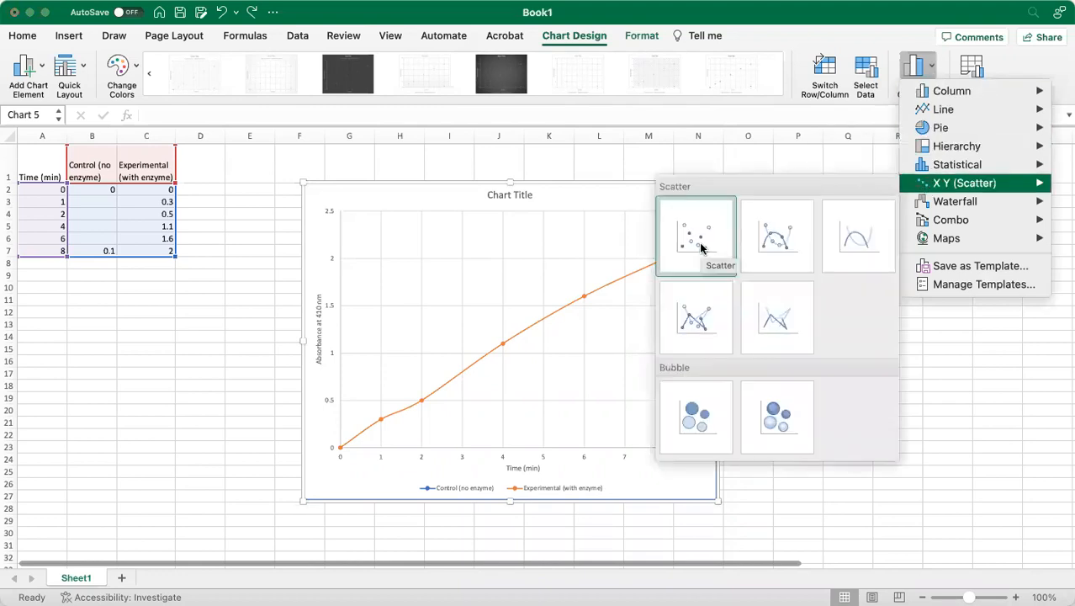
left_click(695, 329)
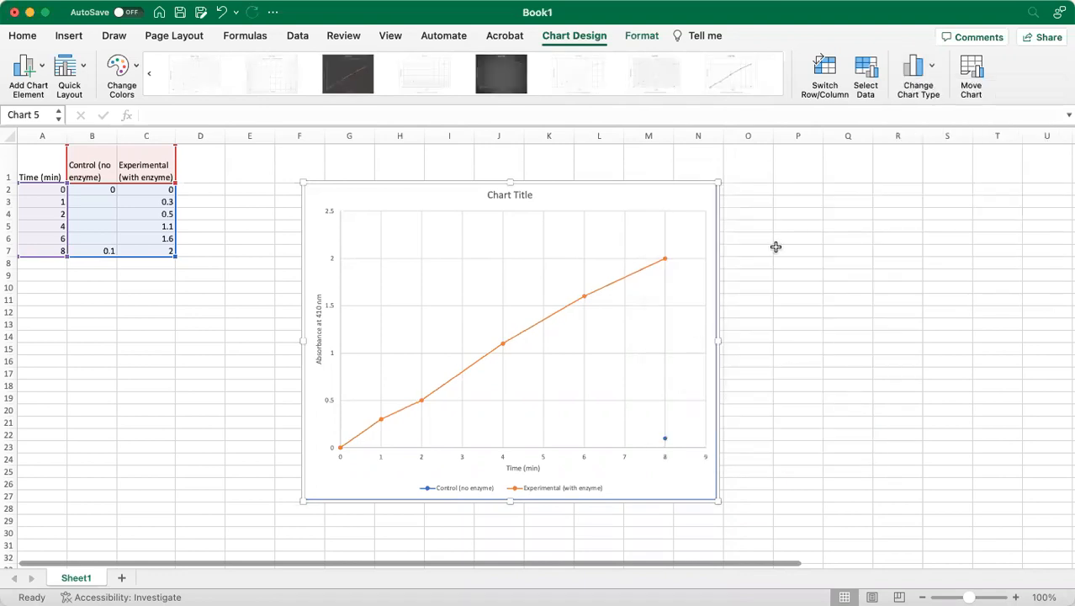
- Change the chart type to plain Scatter with markers only and add a linear trendline to the Control (no enzyme) series
left_click(905, 70)
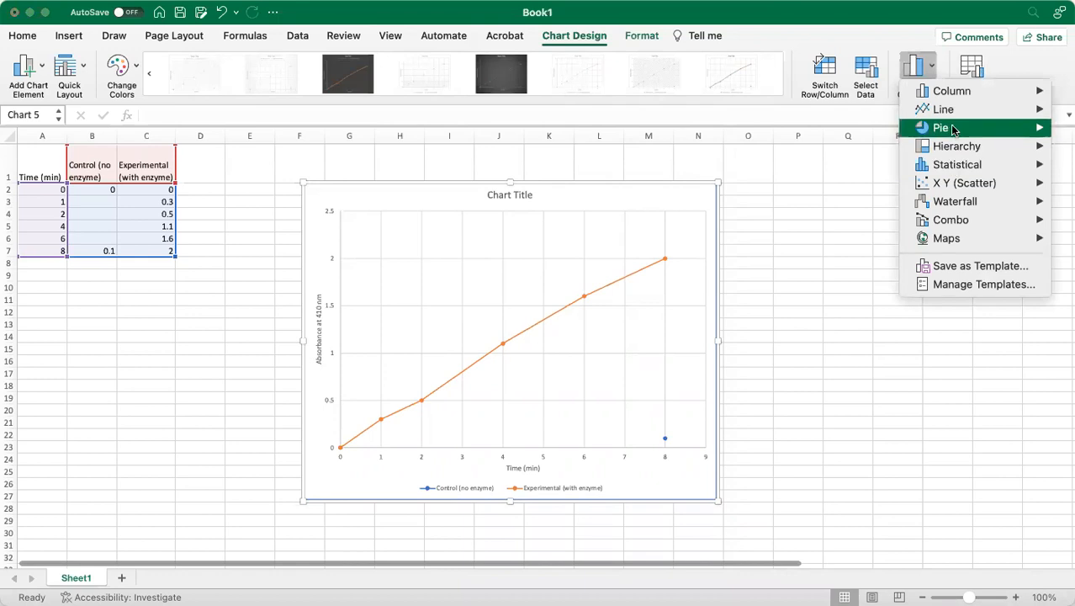
left_click(695, 237)
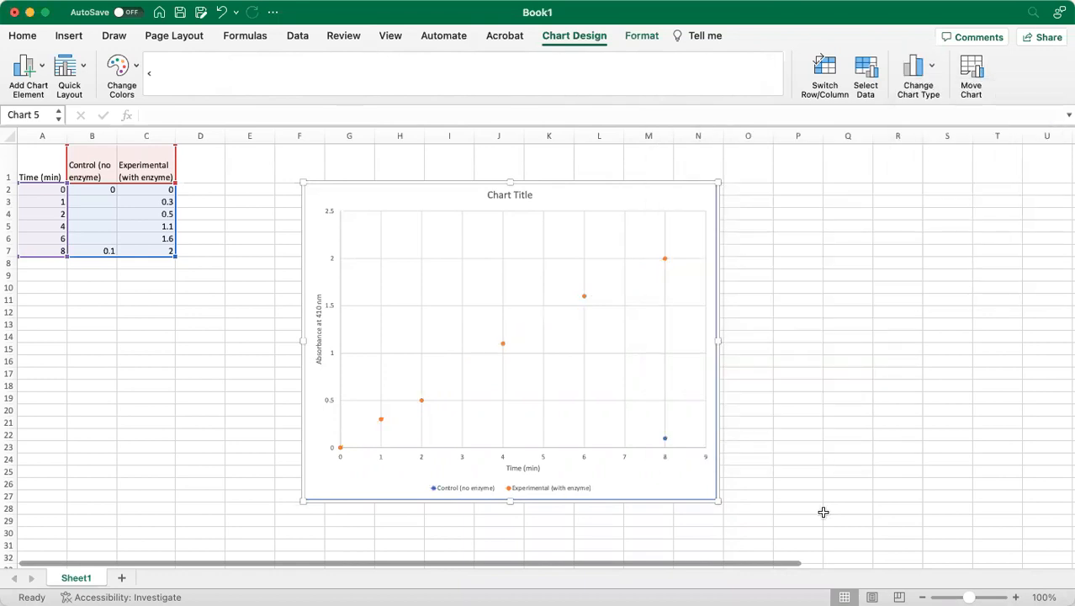
left_click(25, 69)
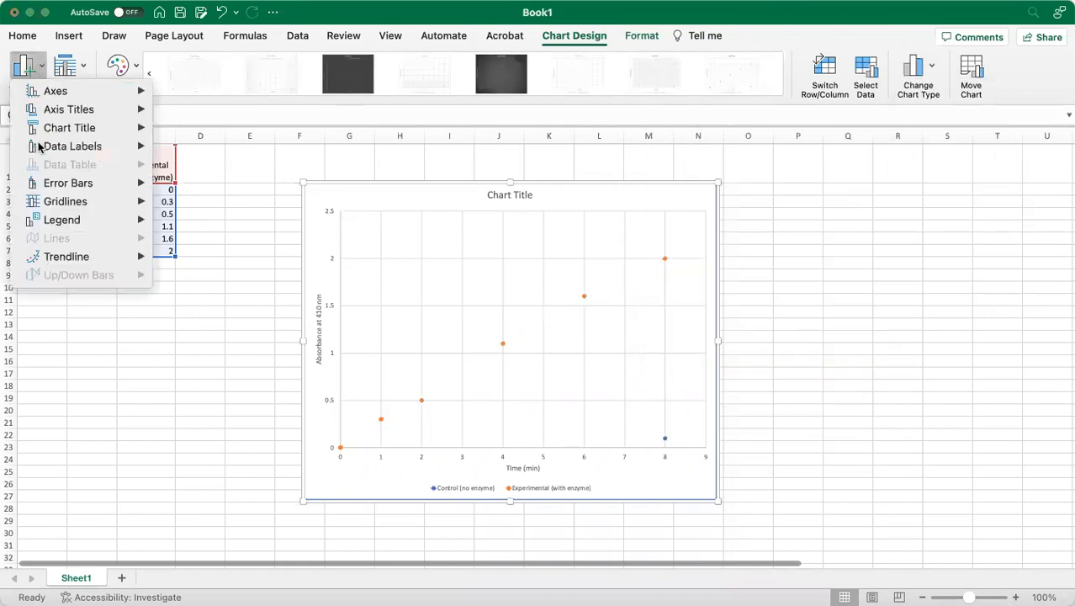
mouse_move(67, 257)
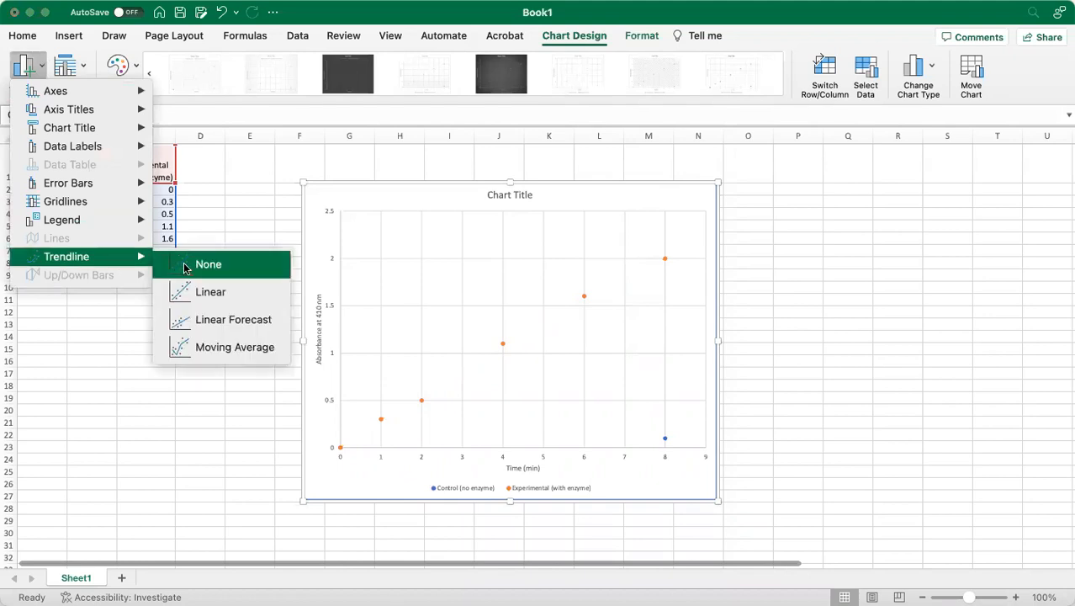
left_click(196, 292)
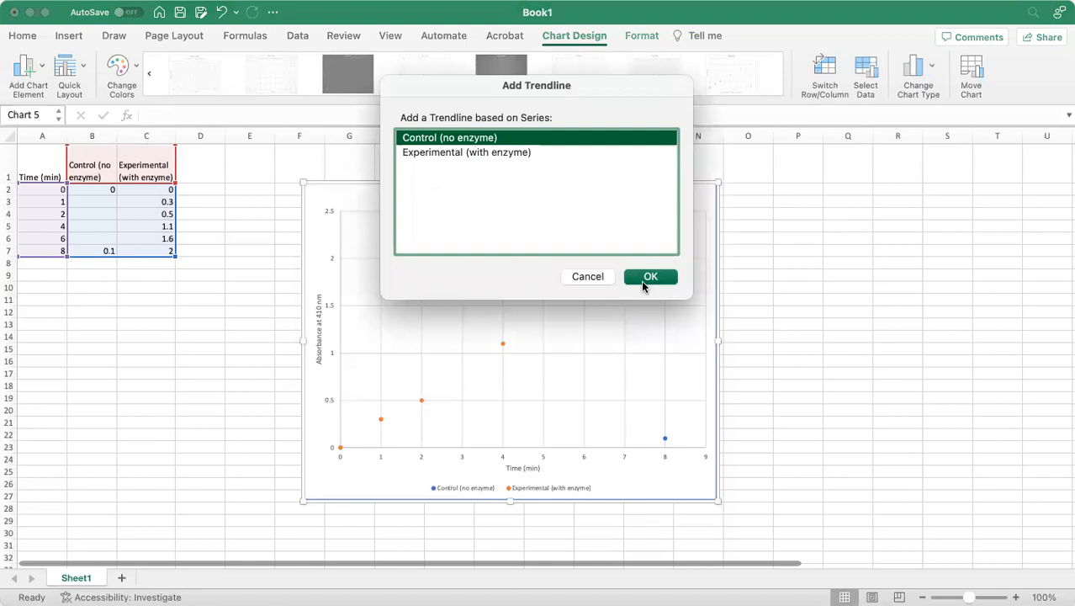
left_click(650, 277)
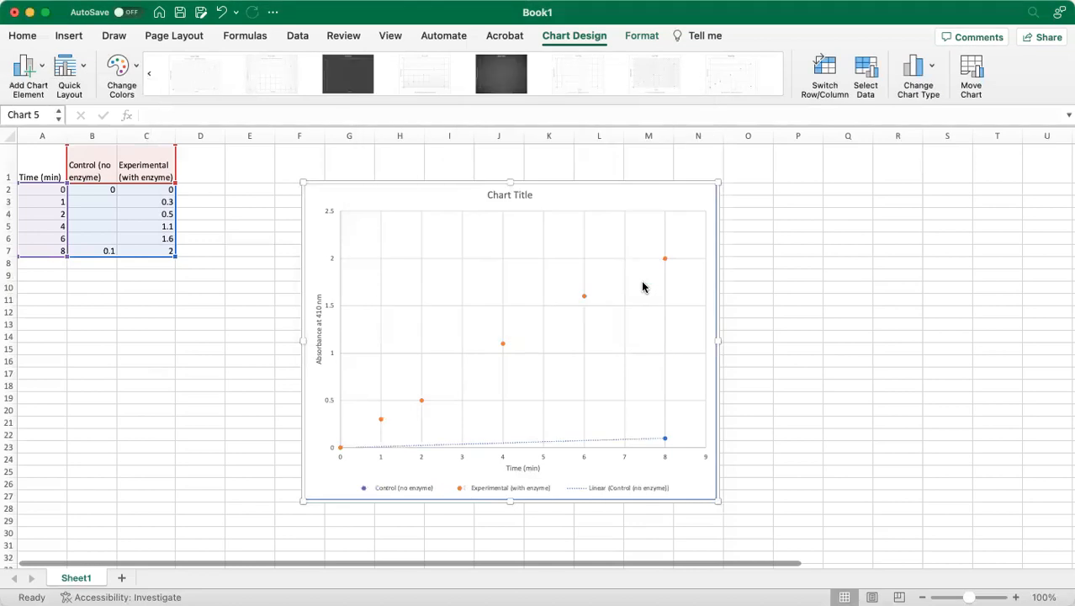
- Add a linear trendline to the Experimental (with enzyme) series
left_click(44, 74)
mouse_move(51, 256)
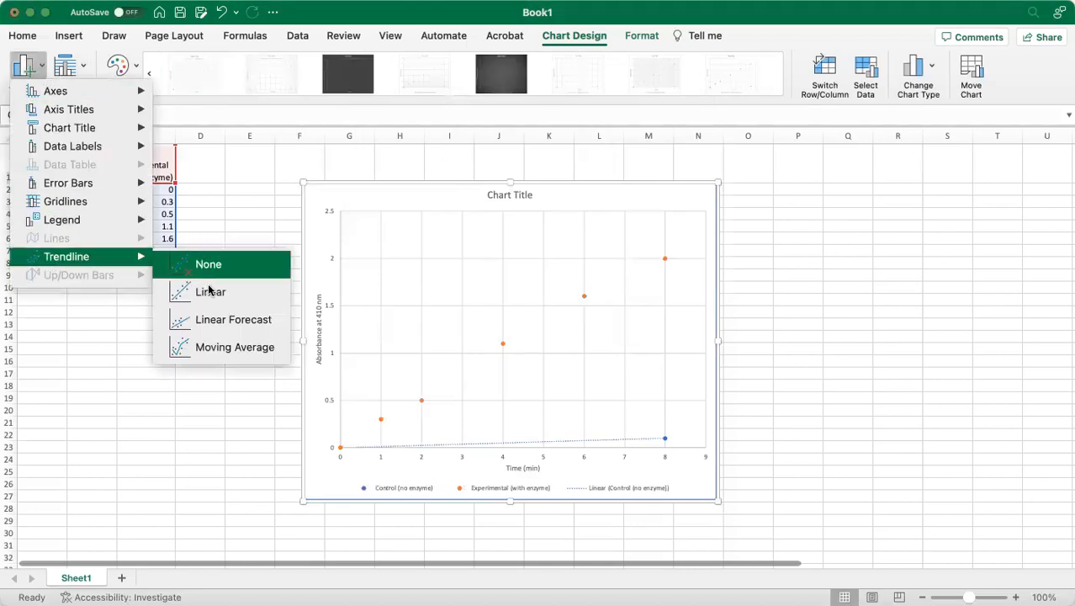
left_click(209, 290)
left_click(455, 151)
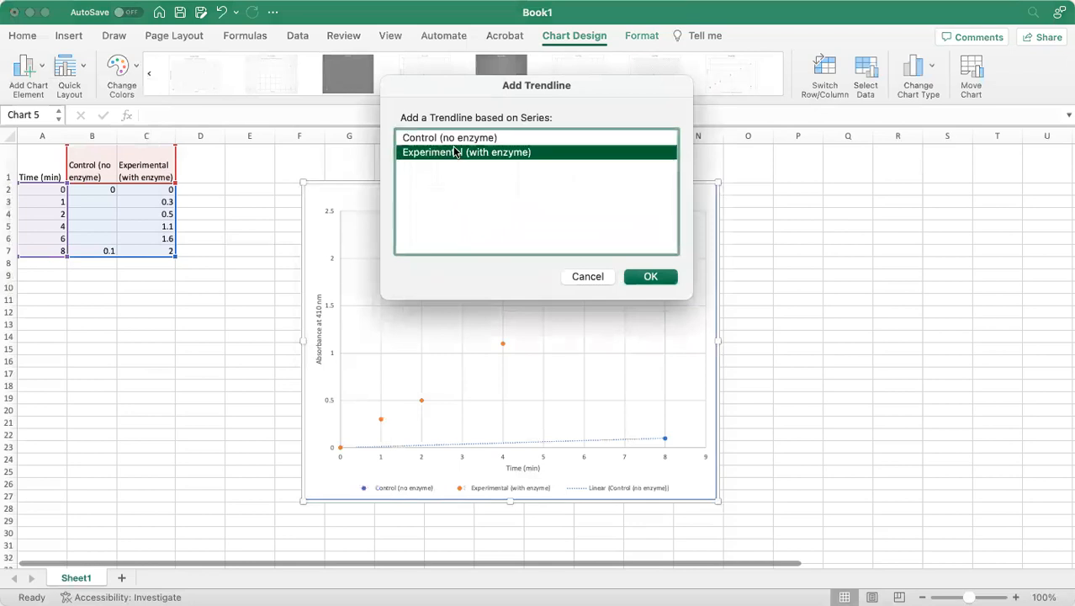
left_click(653, 279)
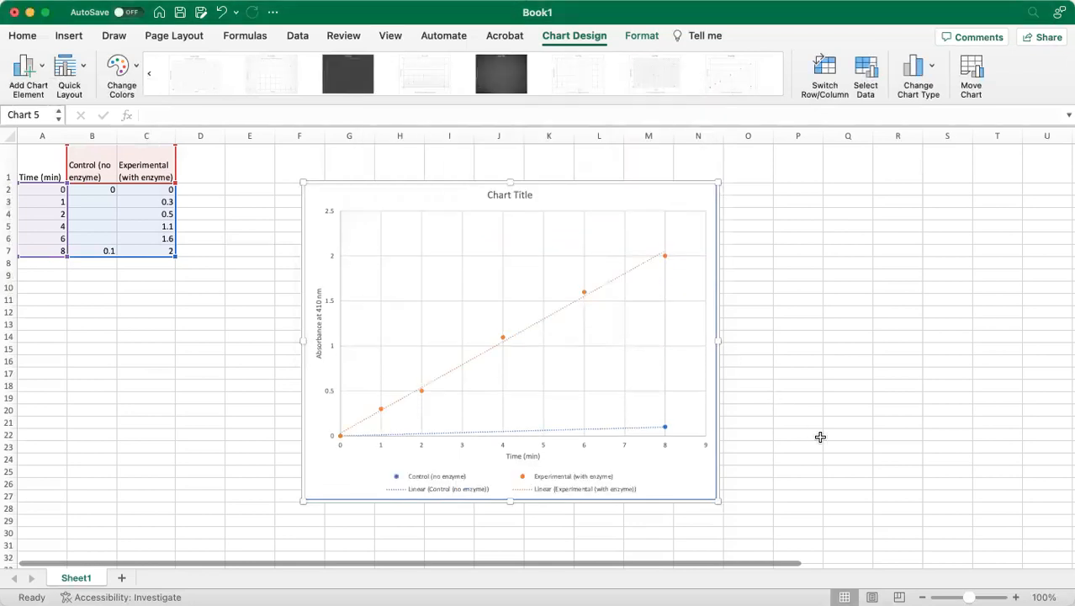
left_click(514, 195)
left_click(614, 206)
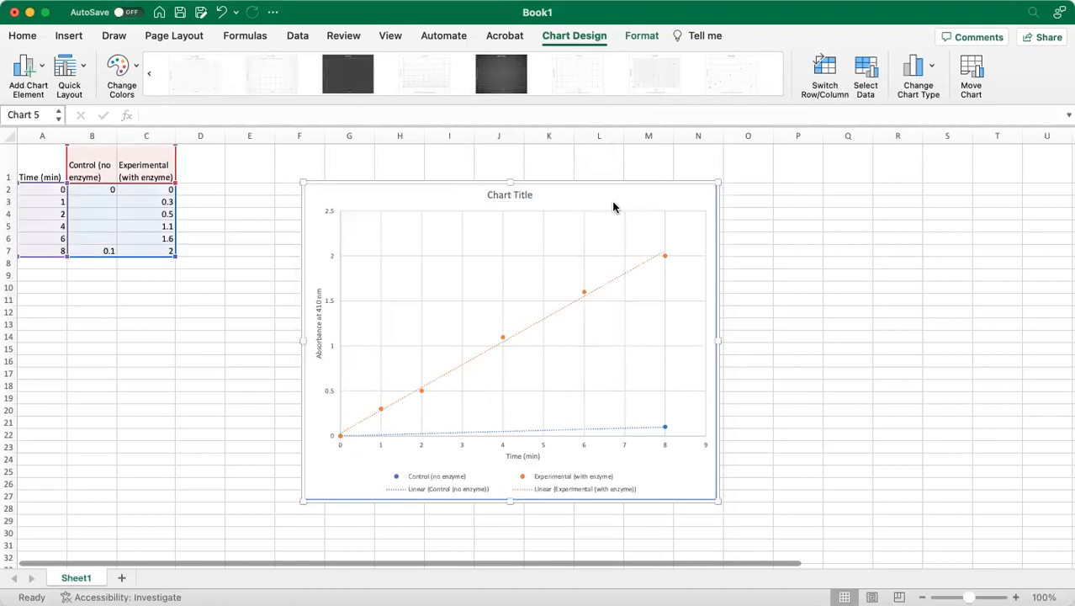